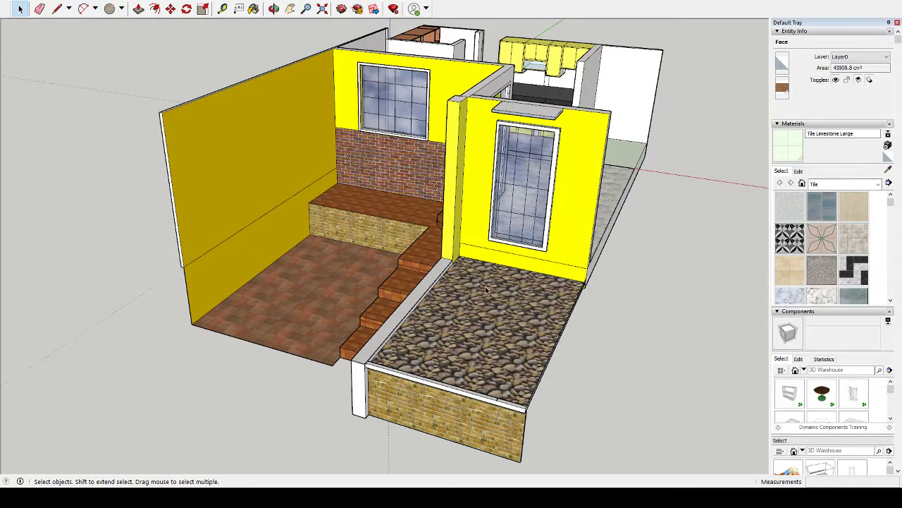
Orbit, pan and zoom around the house, then fit the whole model in view
left_click(273, 8)
mouse_move(349, 232)
left_mouse_down()
mouse_move(534, 358)
mouse_move(428, 369)
mouse_move(335, 280)
mouse_move(300, 219)
left_mouse_up()
scroll(451, 310, "up", 1)
scroll(451, 310, "up", 2)
scroll(451, 310, "up", 2)
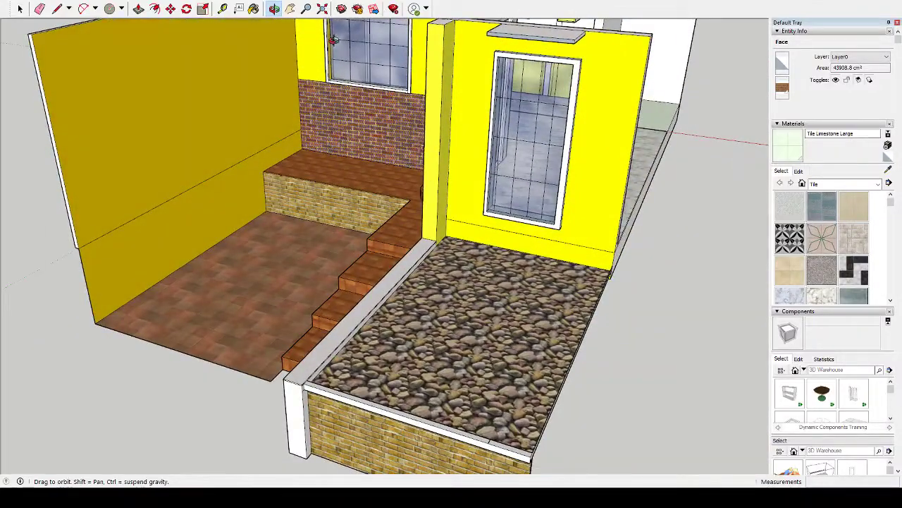
left_click(290, 8)
left_click_drag(330, 95, 294, 243)
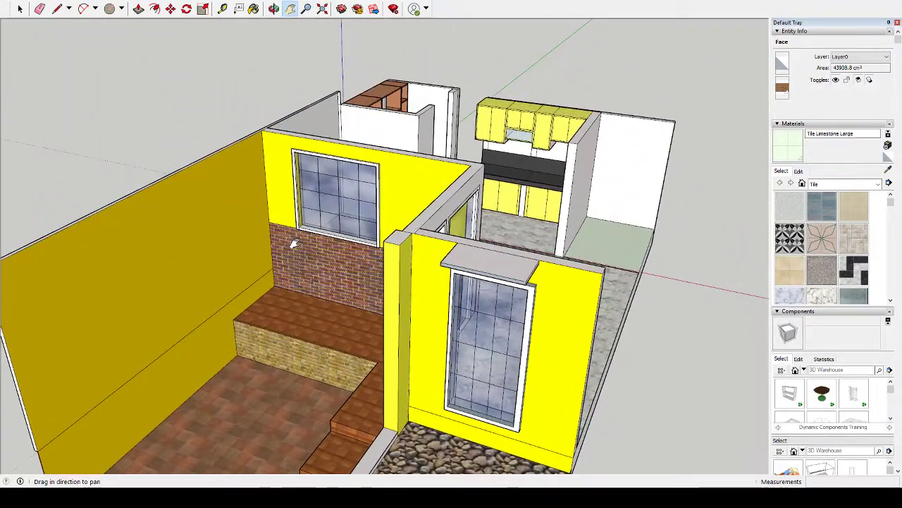
left_click(274, 9)
mouse_move(303, 85)
left_mouse_down()
mouse_move(356, 171)
mouse_move(526, 263)
mouse_move(382, 62)
mouse_move(395, 237)
mouse_move(383, 70)
mouse_move(433, 101)
mouse_move(348, 150)
left_mouse_up()
scroll(525, 263, "up", 1)
scroll(525, 262, "up", 3)
left_click(322, 9)
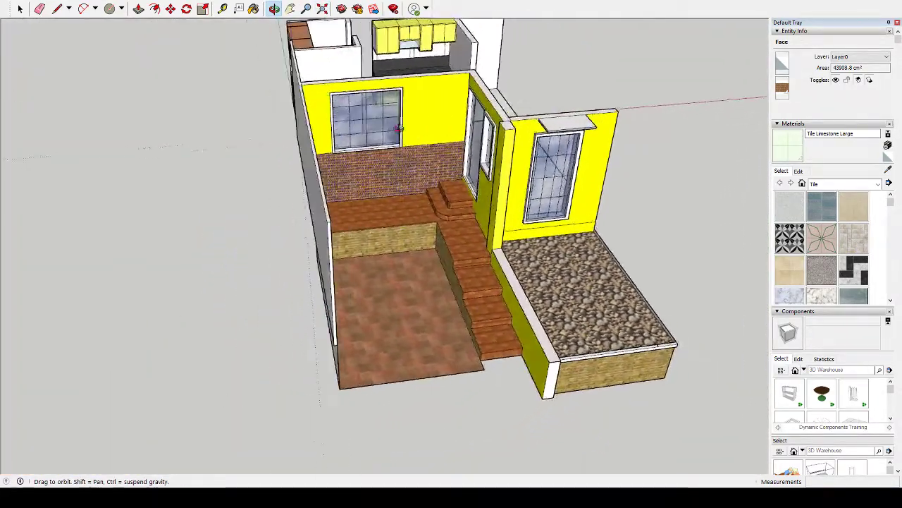
scroll(348, 149, "up", 2)
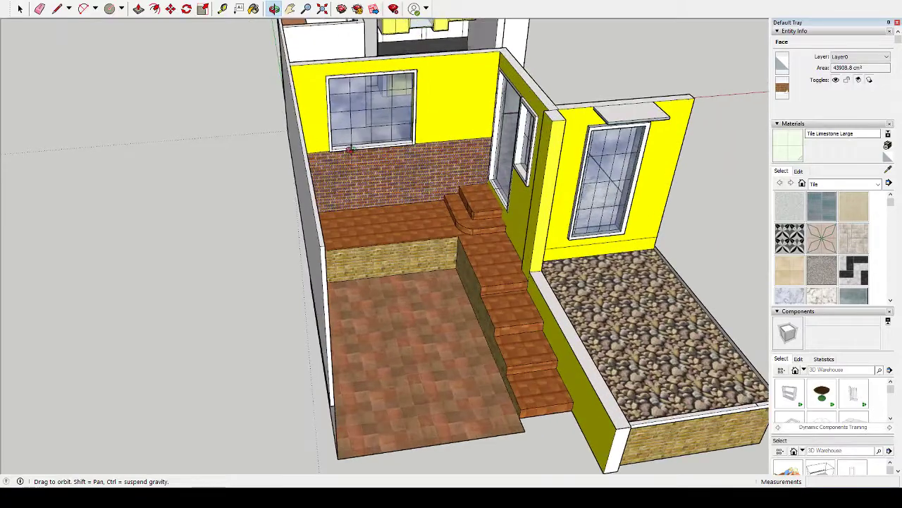
Pan and orbit through the kitchen to inspect the tiled floor and yellow cabinets
left_click(291, 8)
left_click_drag(389, 106, 274, 275)
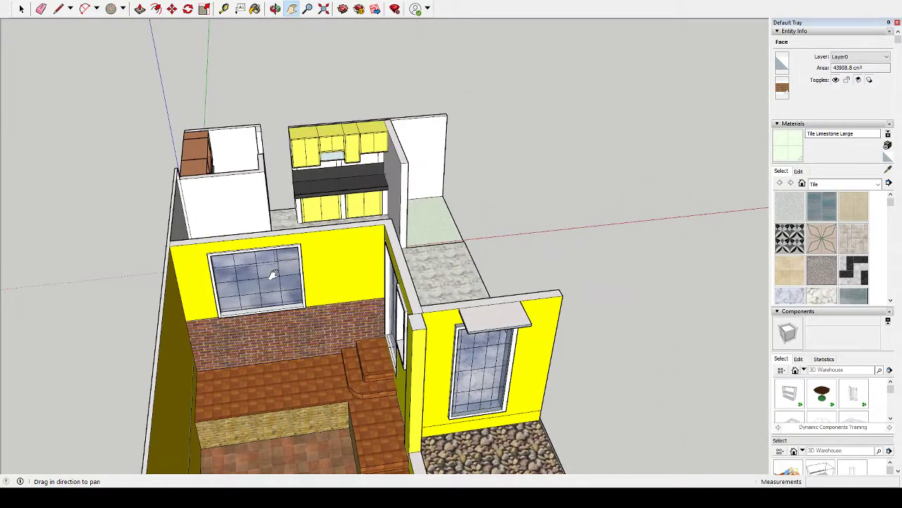
scroll(274, 275, "up", 2)
scroll(273, 275, "up", 2)
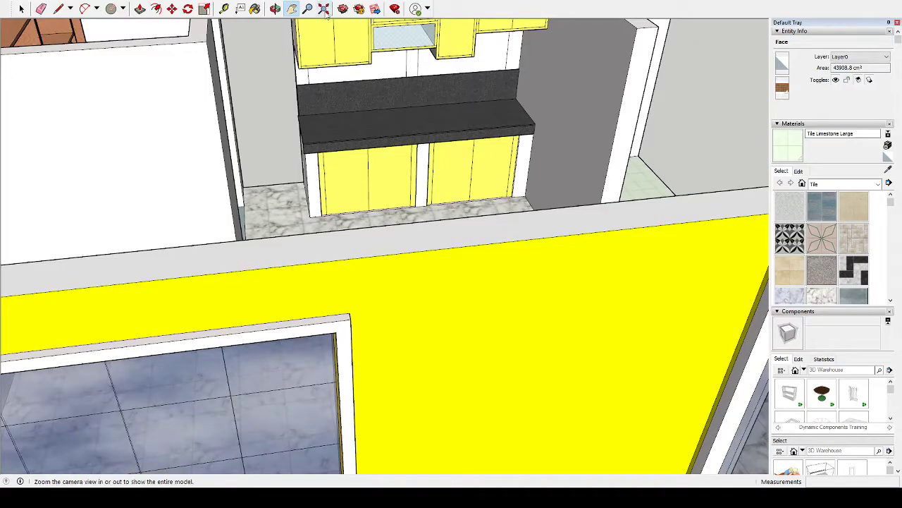
left_click(275, 9)
left_click_drag(353, 81, 180, 83)
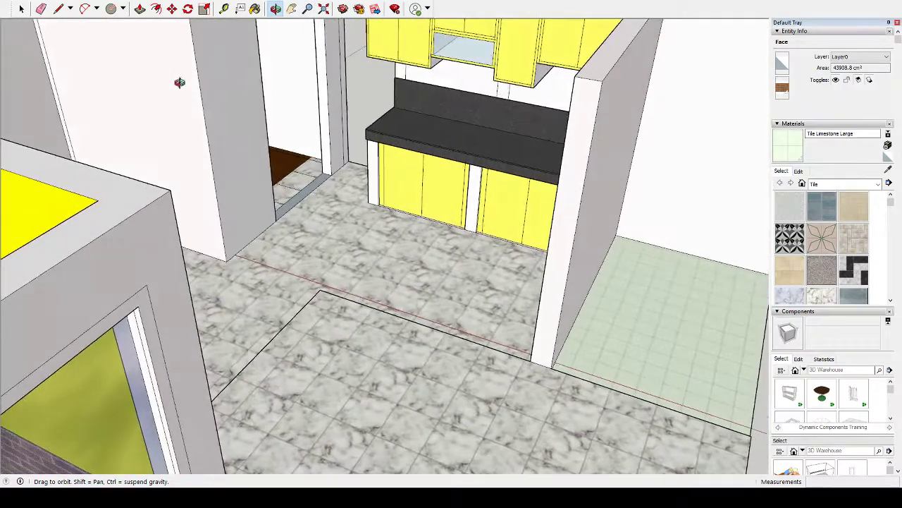
left_click_drag(277, 127, 281, 121)
mouse_move(305, 92)
left_mouse_down()
mouse_move(289, 44)
mouse_move(316, 36)
left_mouse_up()
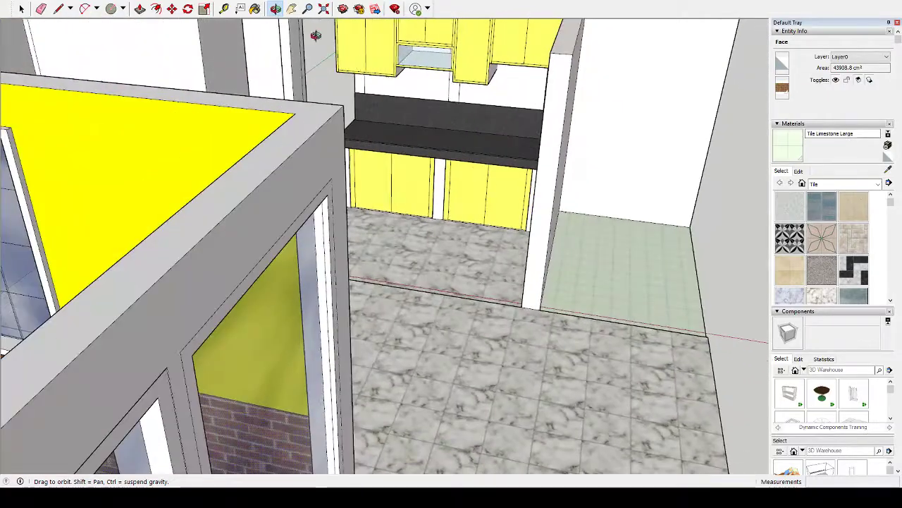
left_click(291, 9)
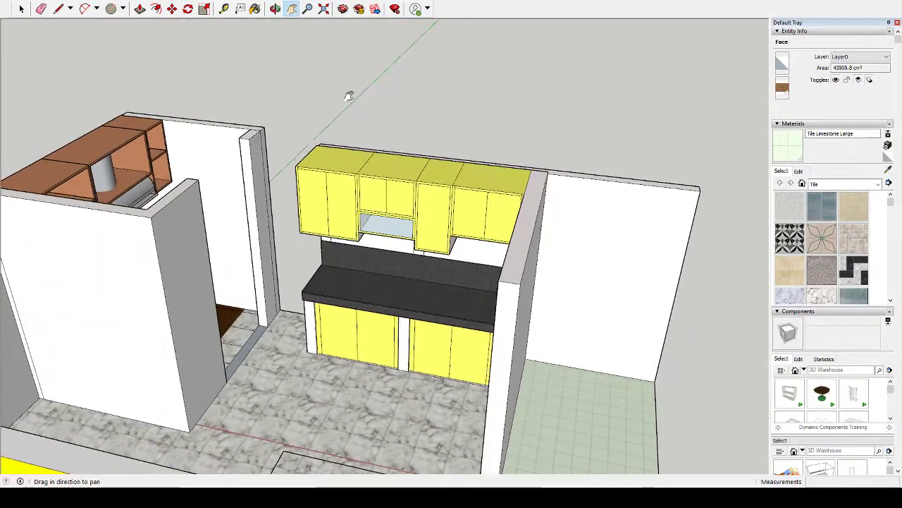
left_click(275, 9)
mouse_move(310, 198)
left_mouse_down()
mouse_move(331, 208)
mouse_move(287, 168)
mouse_move(141, 134)
left_mouse_up()
scroll(288, 168, "up", 5)
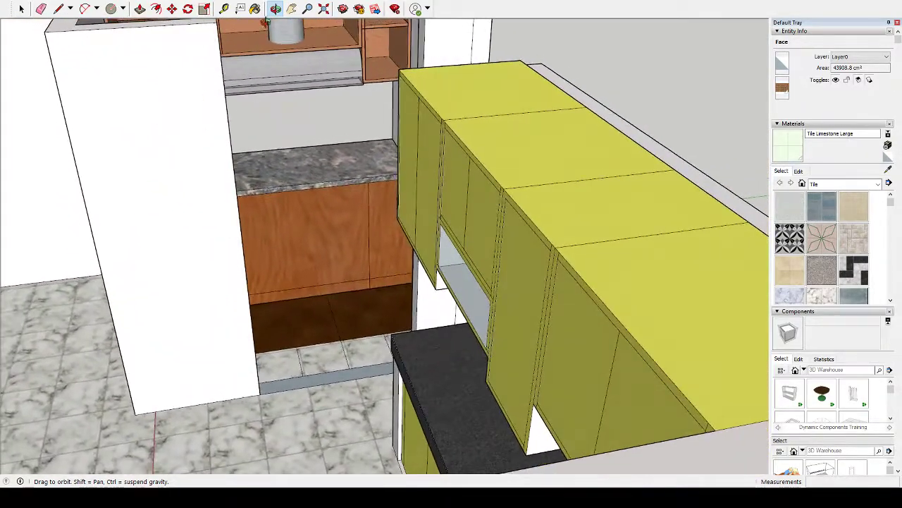
left_click(291, 8)
left_click_drag(310, 95, 409, 158)
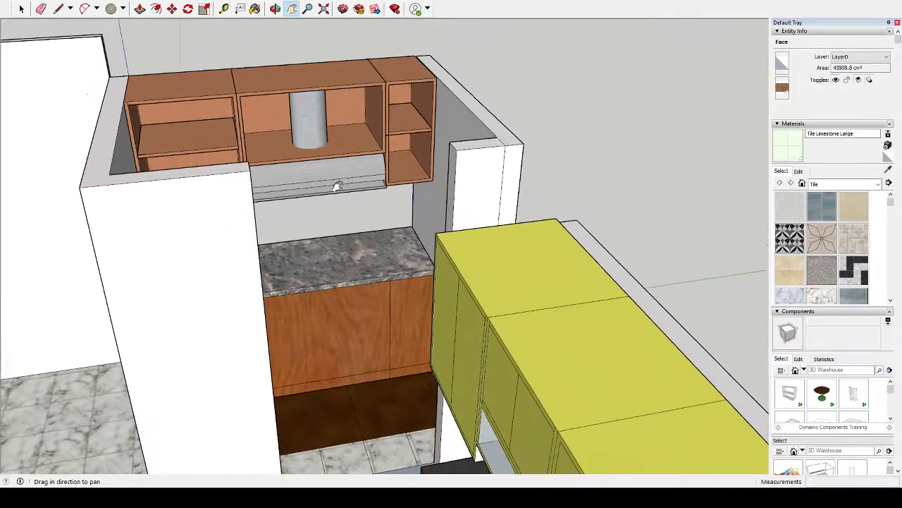
scroll(408, 158, "down", 3)
scroll(423, 152, "down", 2)
scroll(455, 141, "down", 1)
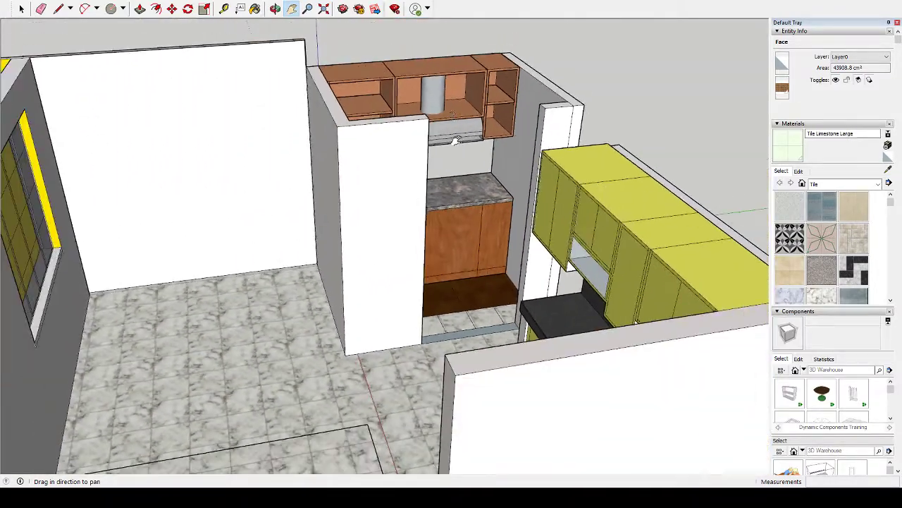
left_click(275, 8)
mouse_move(316, 40)
left_mouse_down()
mouse_move(516, 74)
mouse_move(596, 44)
left_mouse_up()
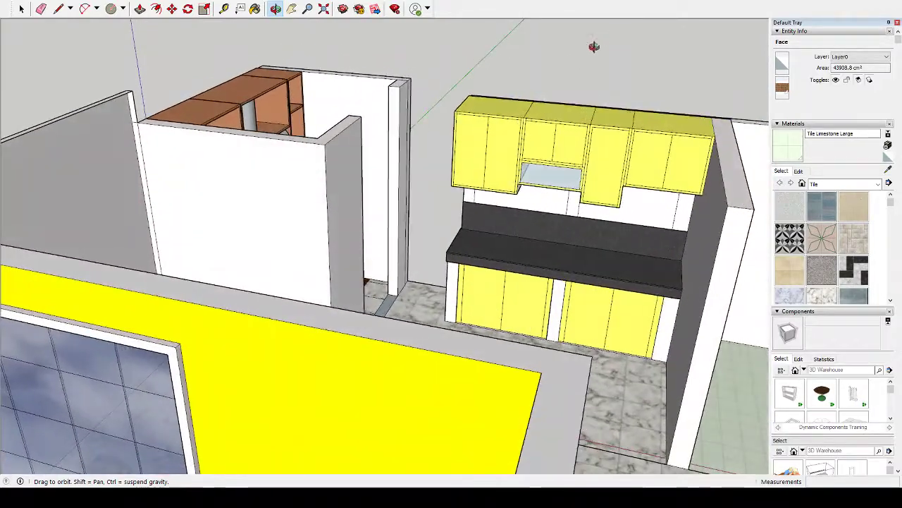
scroll(465, 264, "up", 2)
scroll(465, 265, "down", 2)
scroll(472, 268, "down", 1)
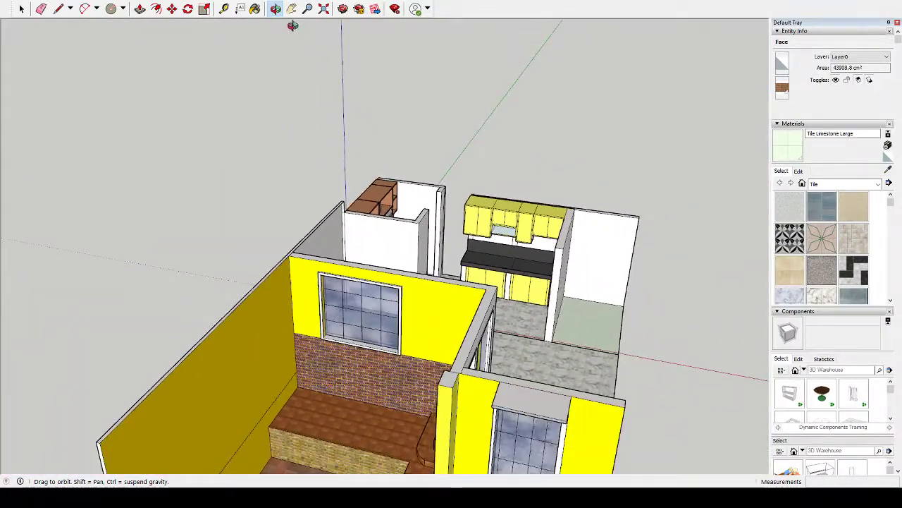
Orbit and zoom to face the room with the stairs and lower step
left_click_drag(333, 220, 341, 70)
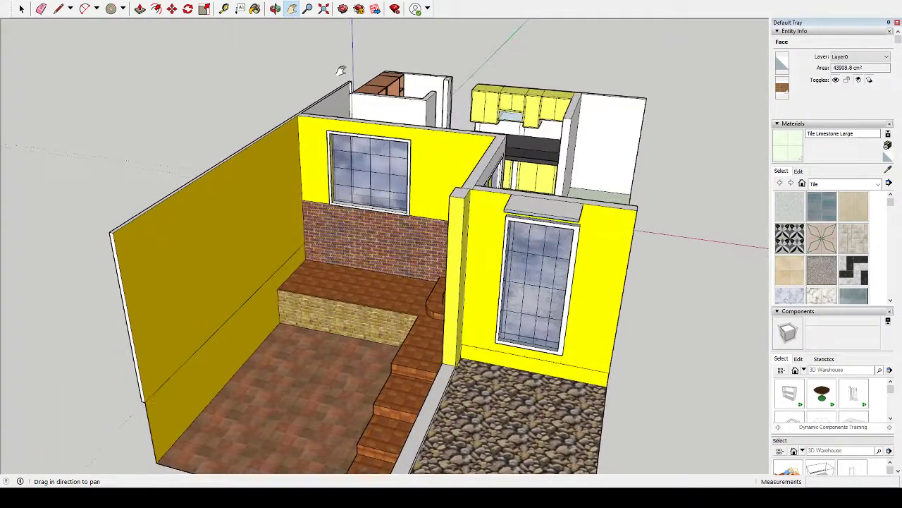
left_click(275, 9)
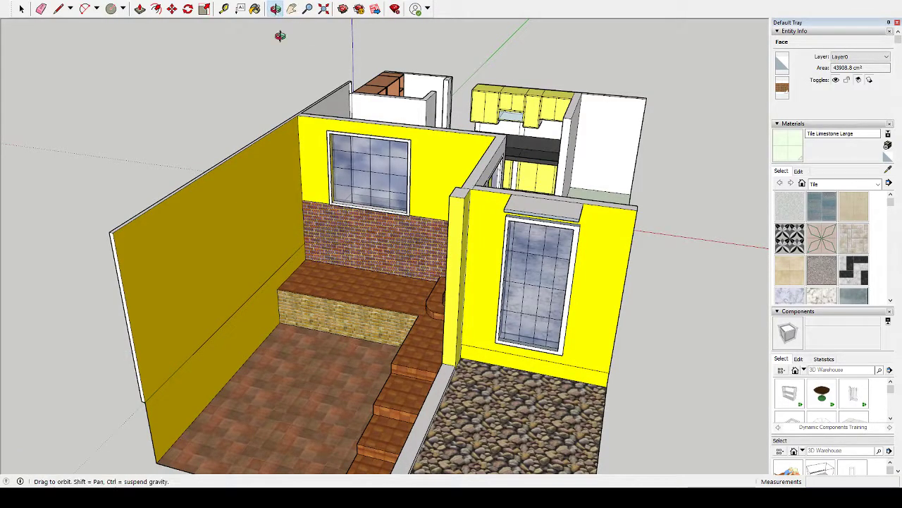
mouse_move(311, 113)
left_mouse_down()
mouse_move(444, 106)
mouse_move(411, 94)
left_mouse_up()
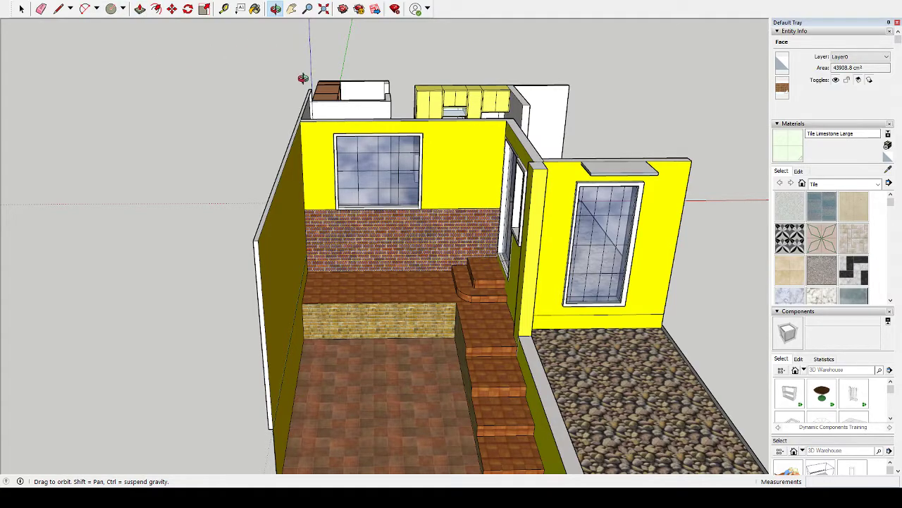
left_click_drag(335, 119, 361, 107)
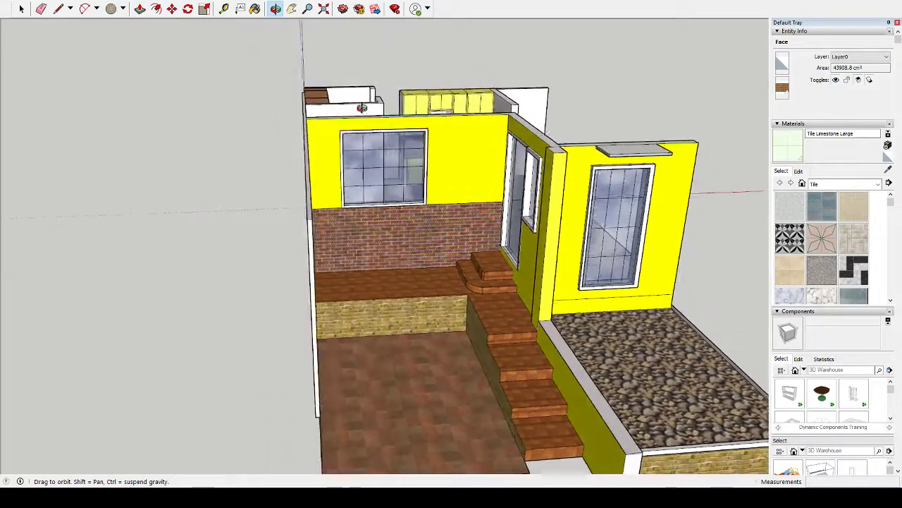
scroll(362, 108, "up", 1)
scroll(366, 126, "up", 1)
scroll(373, 141, "up", 2)
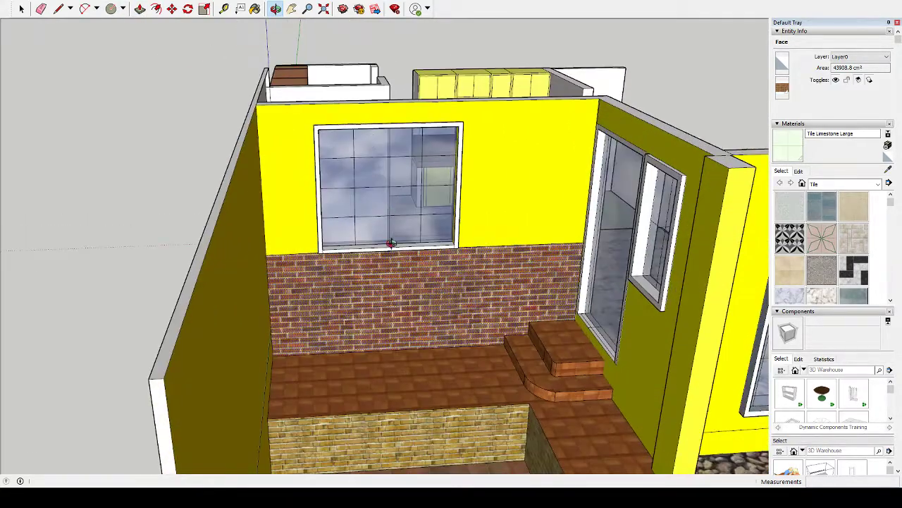
scroll(391, 243, "down", 2)
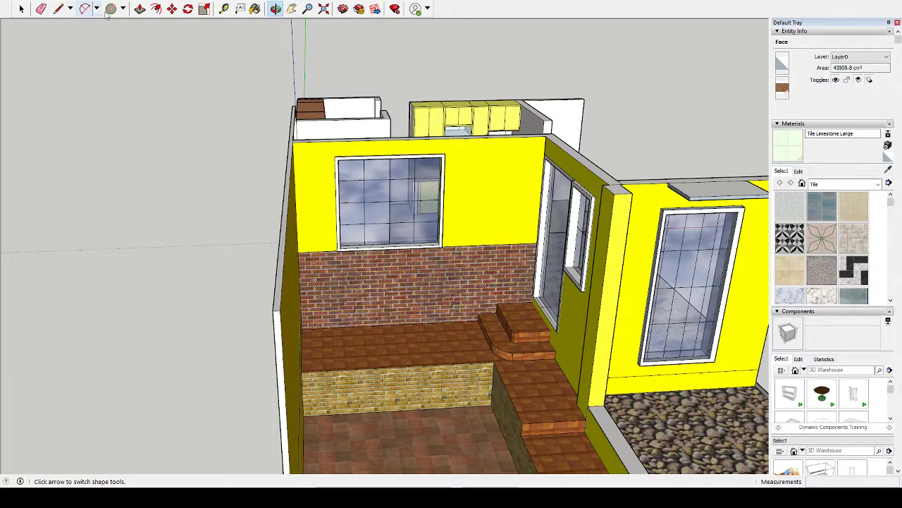
Draw an edge from the stair corner to where the floor meets the wall
left_click(59, 8)
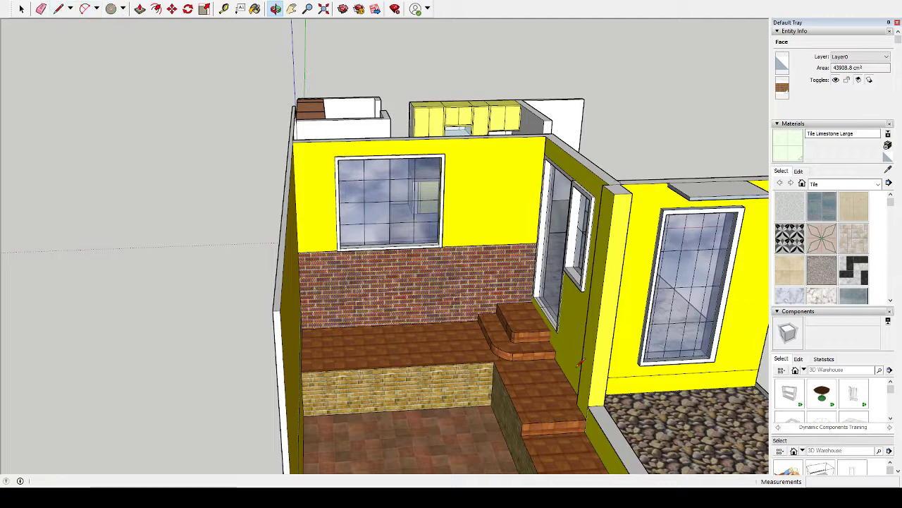
left_click(577, 402)
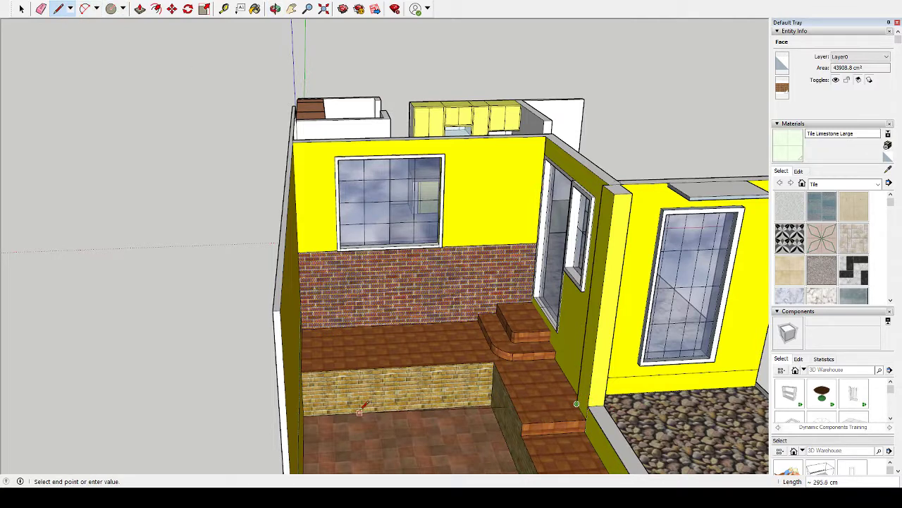
left_click(300, 419)
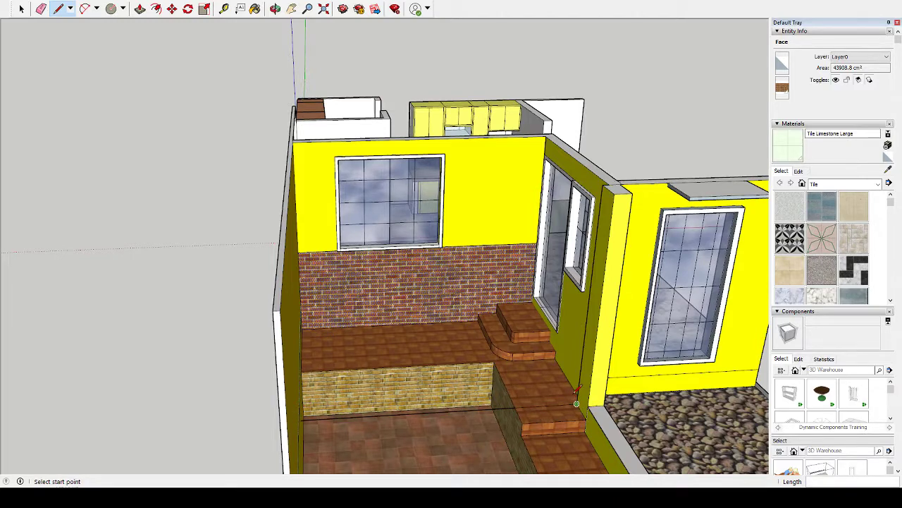
scroll(536, 405, "up", 1)
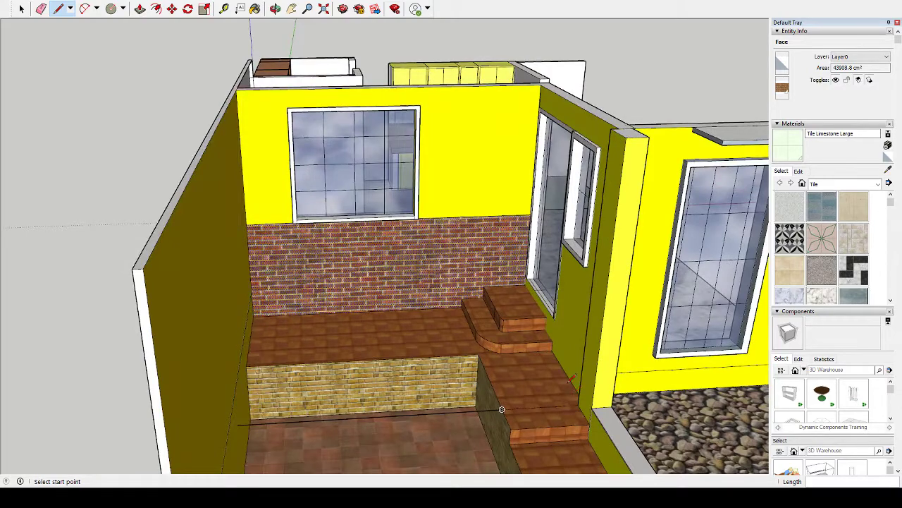
left_click(292, 8)
scroll(417, 181, "up", 1)
scroll(451, 198, "up", 1)
scroll(470, 204, "up", 1)
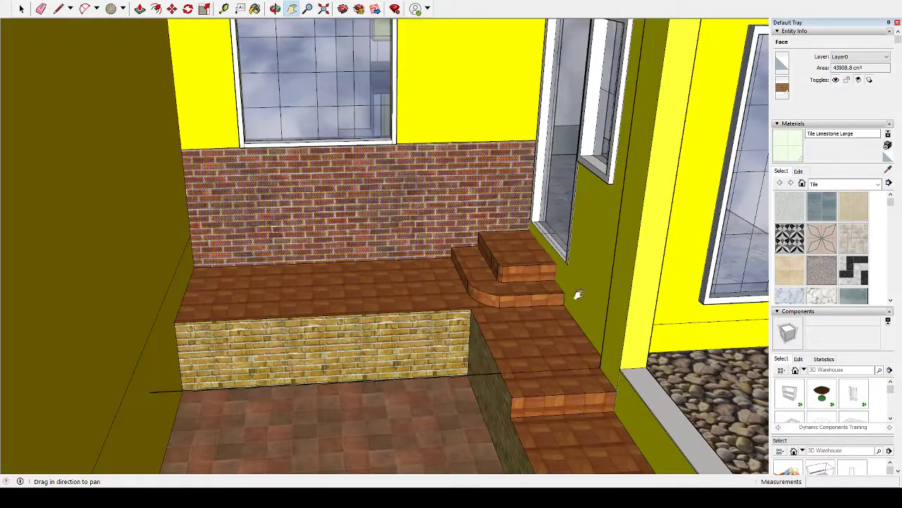
Draw 216 cm and 343 cm edges to the left wall, closing a thin floor strip face
left_click(59, 8)
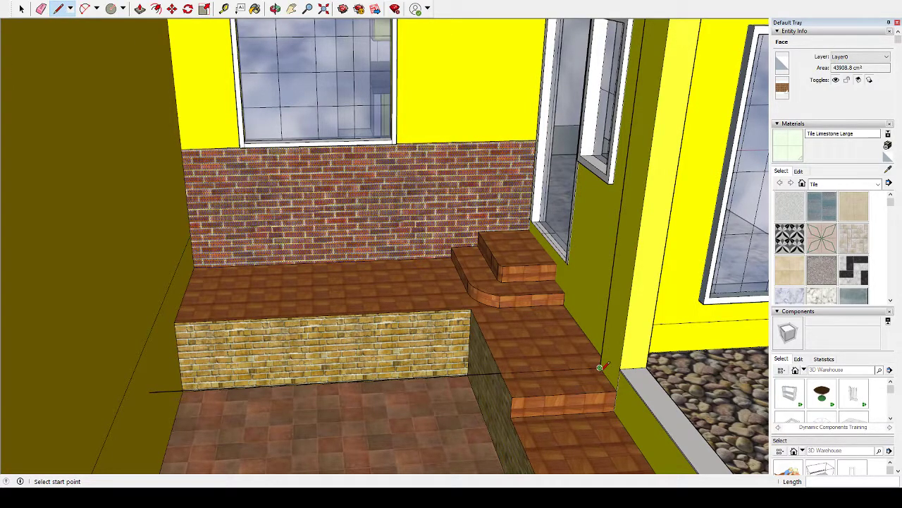
left_click(601, 367)
left_click(327, 368)
scroll(612, 363, "up", 1)
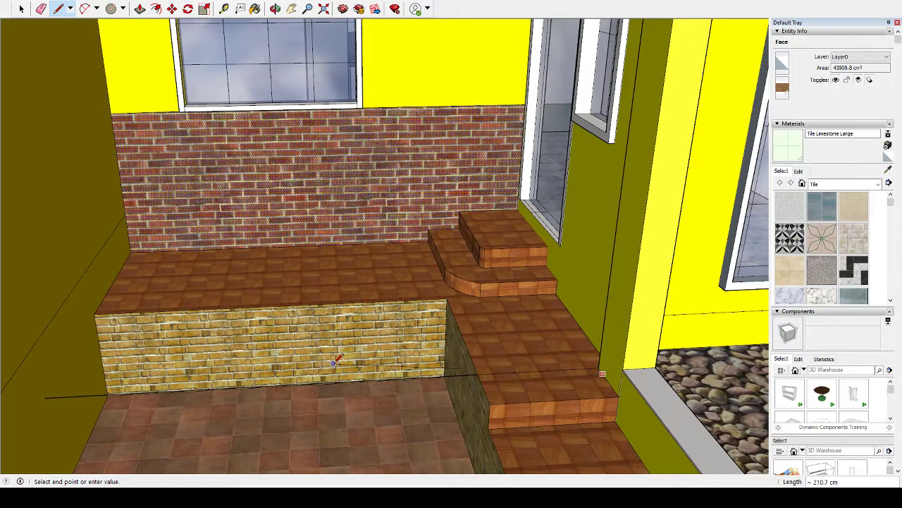
left_click(36, 403)
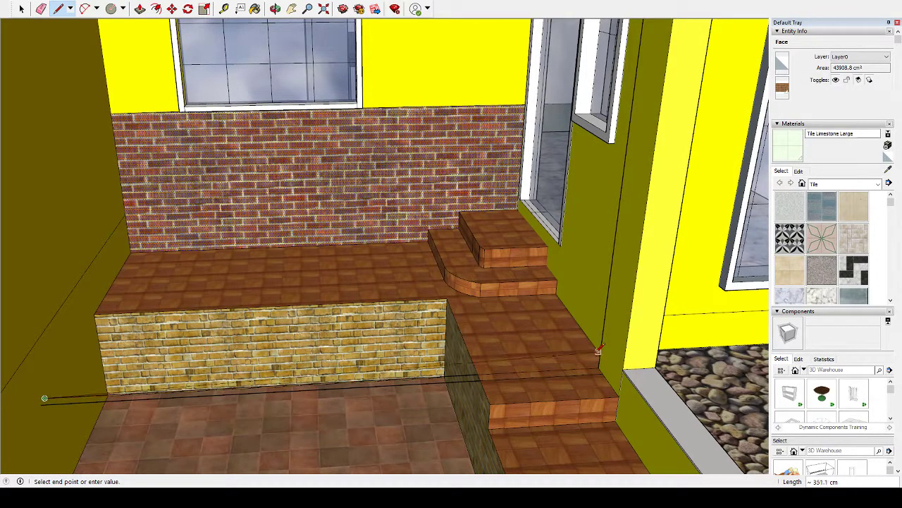
left_click(41, 402)
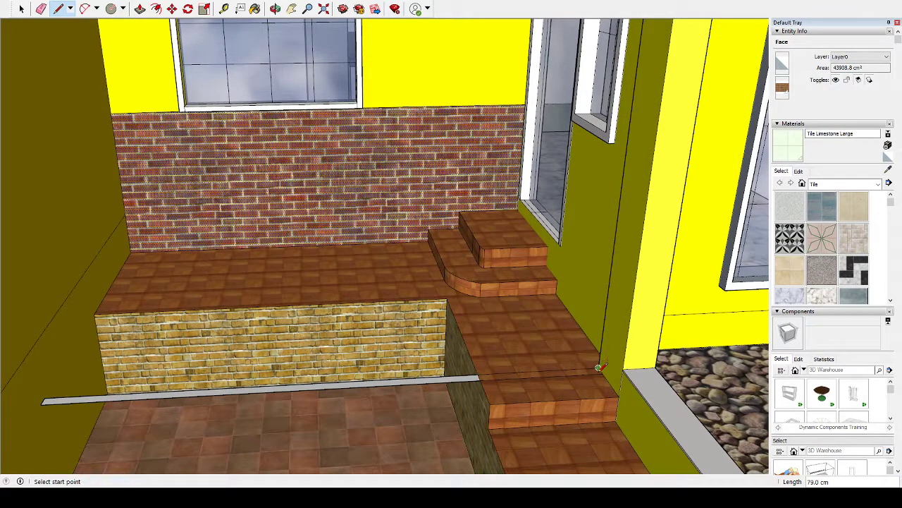
key("Escape")
scroll(480, 379, "up", 2)
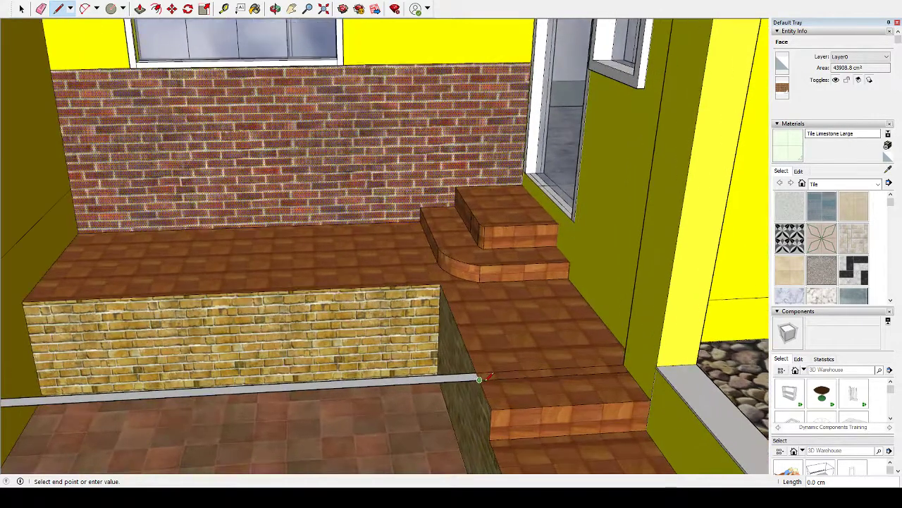
left_click(21, 8)
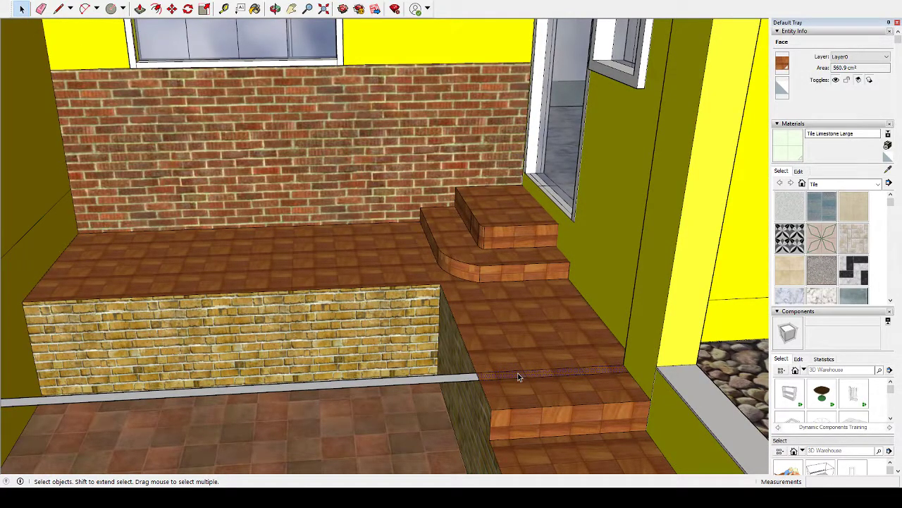
Delete the edge along the step front, then undo that deletion
key("Escape")
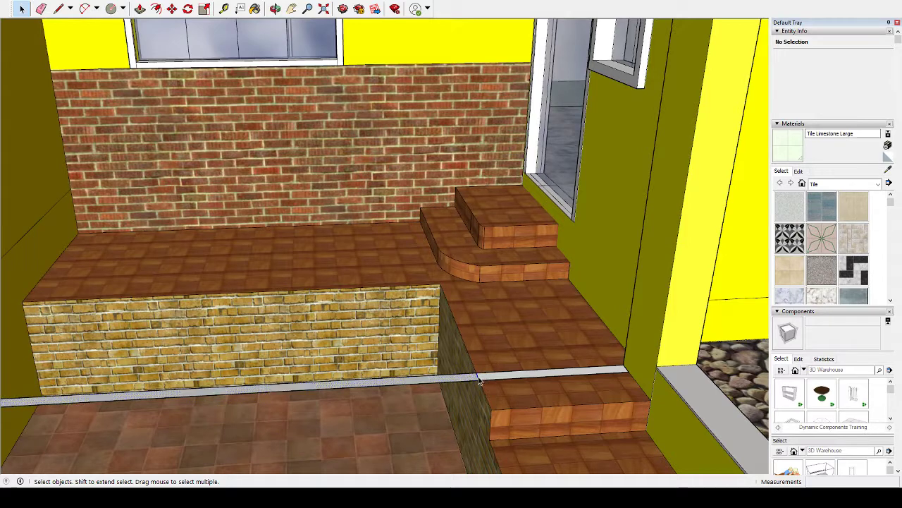
left_click(478, 381)
key("Delete")
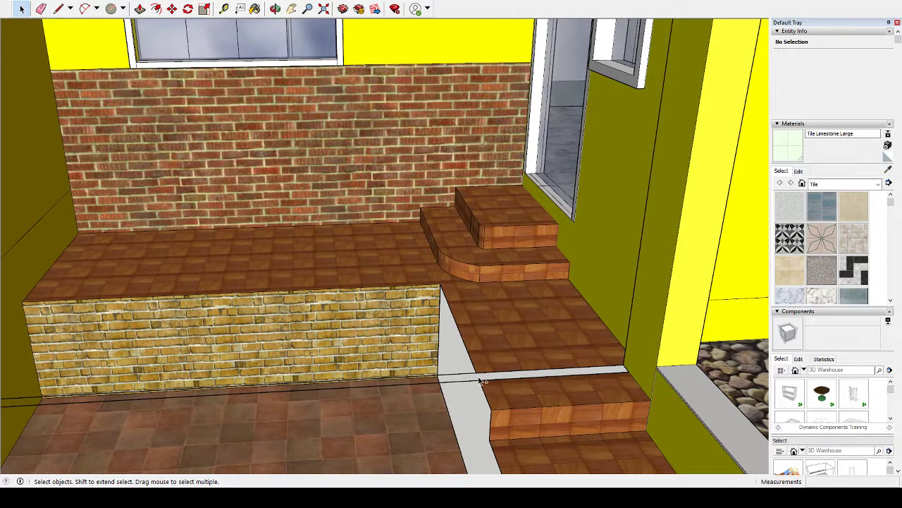
key("ctrl+z")
scroll(480, 379, "up", 2)
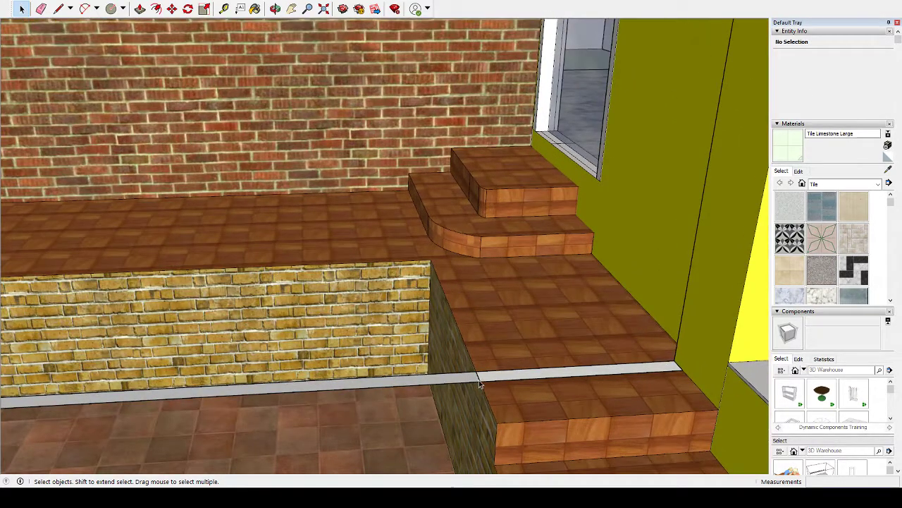
Delete the edge under the tiled ledge, undo it, and return to a frontal room view
left_click(479, 381)
key("Delete")
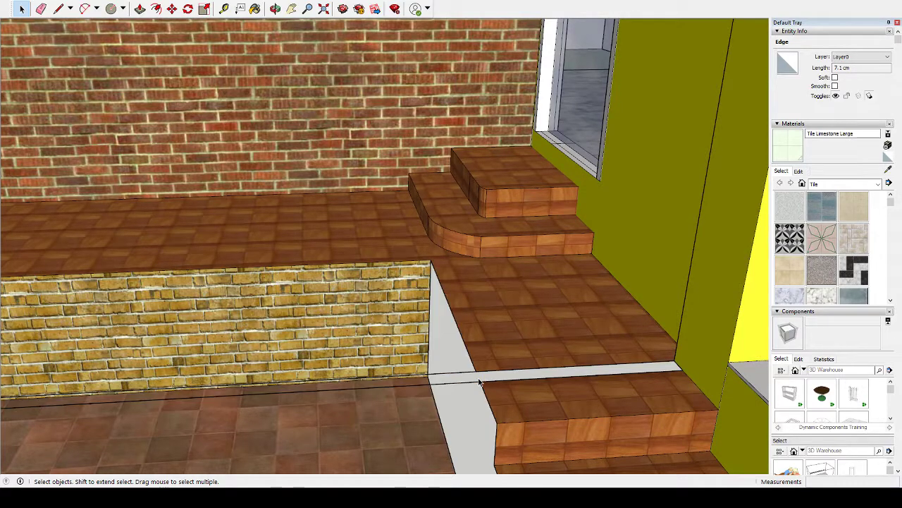
scroll(478, 380, "down", 1)
scroll(478, 381, "down", 1)
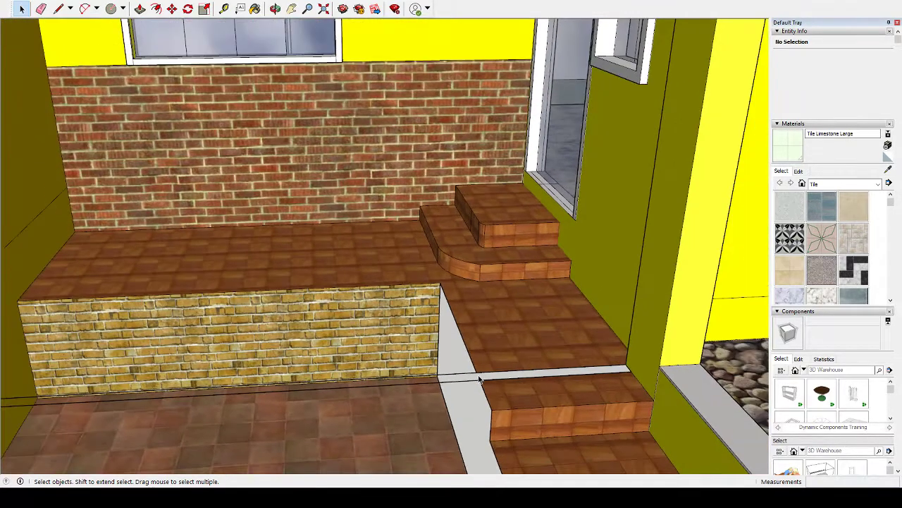
key("ctrl+z")
scroll(479, 381, "up", 1)
middle_click_drag(479, 381, 339, 233)
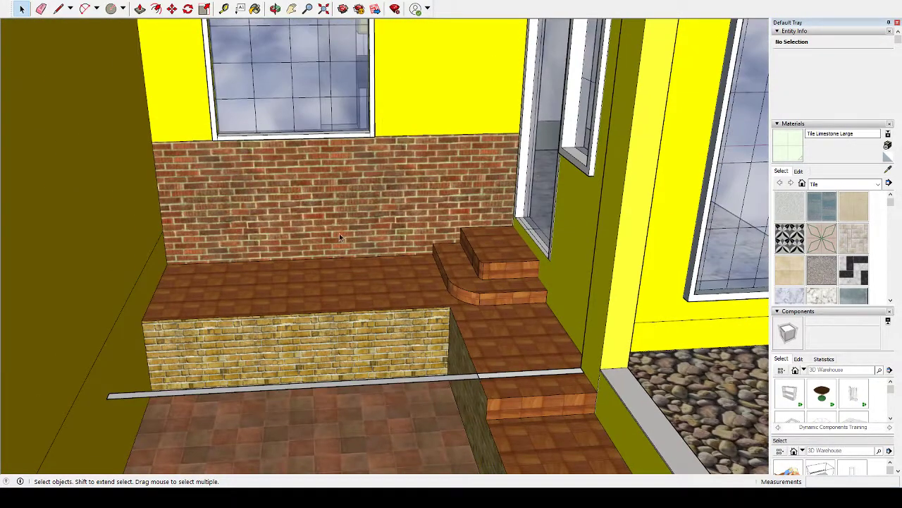
scroll(346, 236, "up", 2)
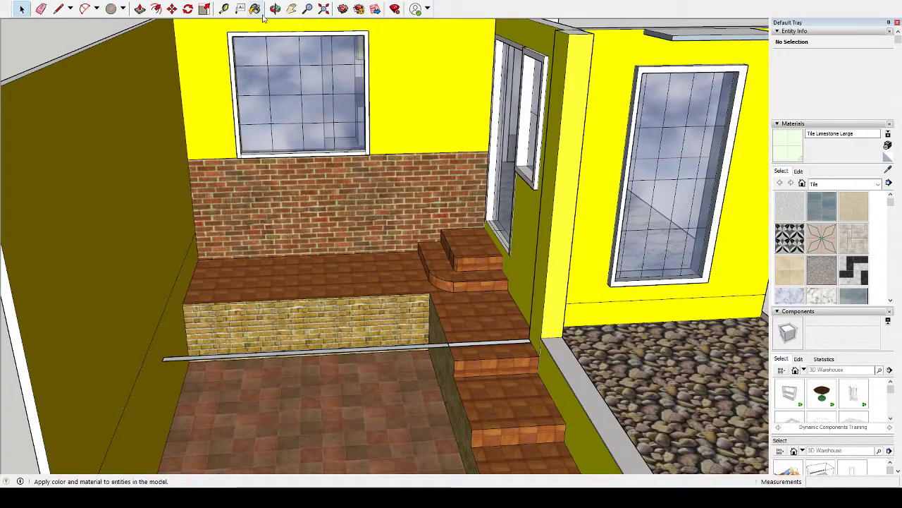
Push/Pull the floor strip up into a 285.2 cm tall wall
left_click(140, 9)
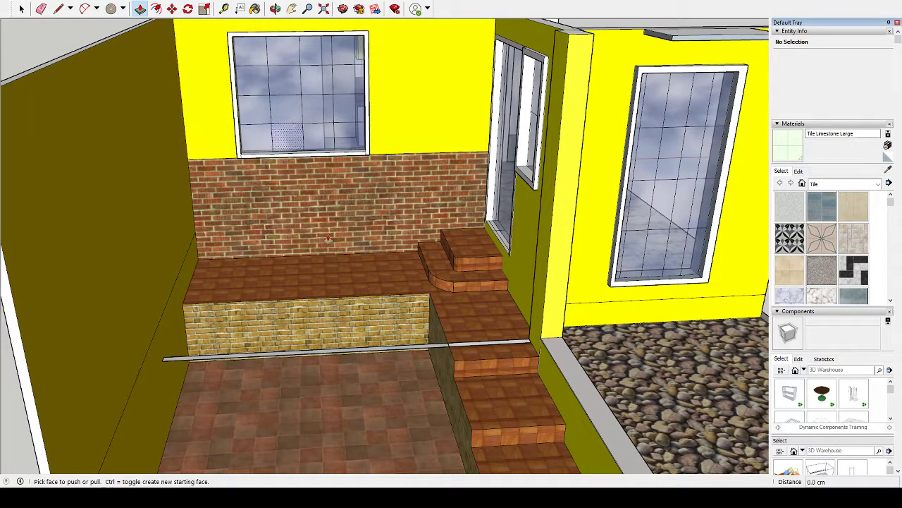
left_click_drag(378, 355, 375, 155)
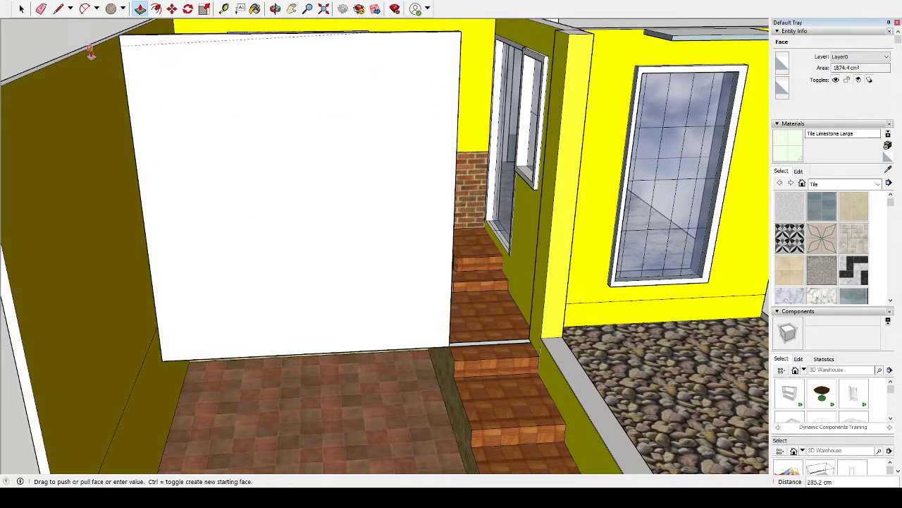
left_click_drag(375, 155, 92, 51)
scroll(440, 158, "down", 3)
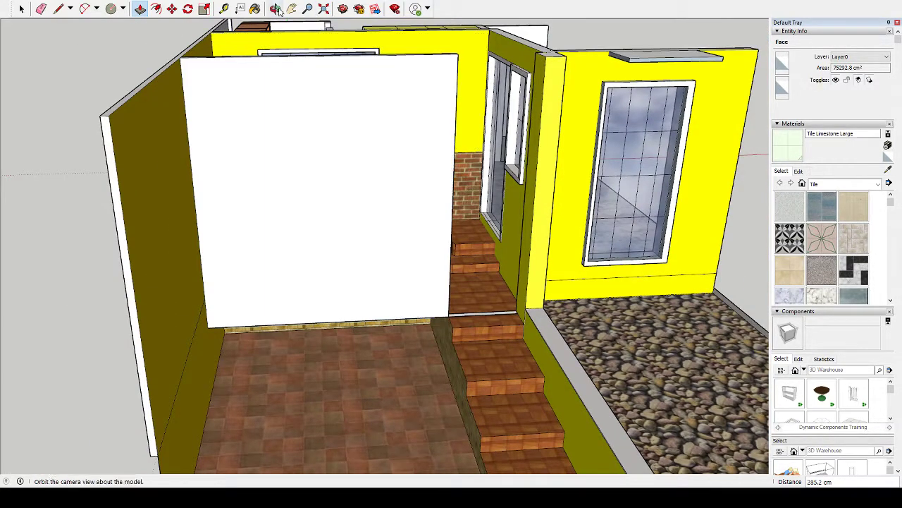
left_click(291, 8)
left_click_drag(300, 91, 282, 189)
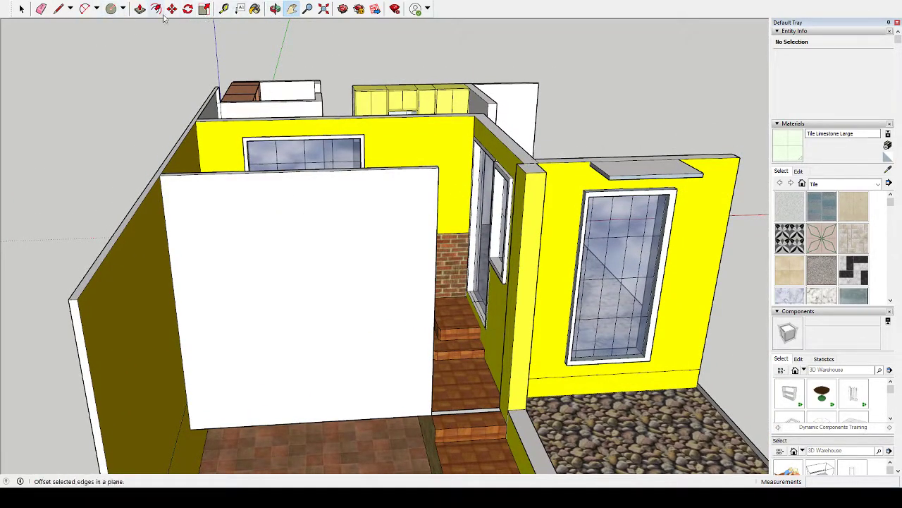
Retry pulling the floor strip with no change, then zoom extents and orbit overhead
left_click(140, 9)
left_click(494, 417)
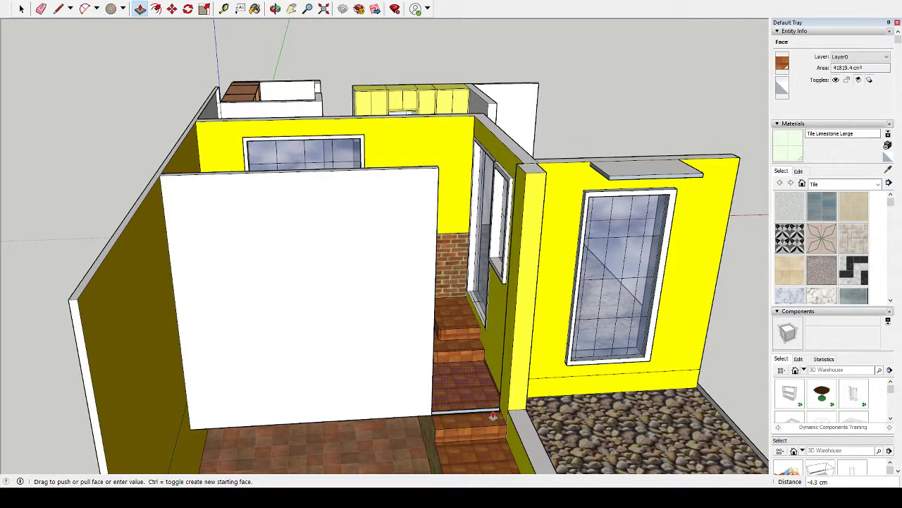
key("Escape")
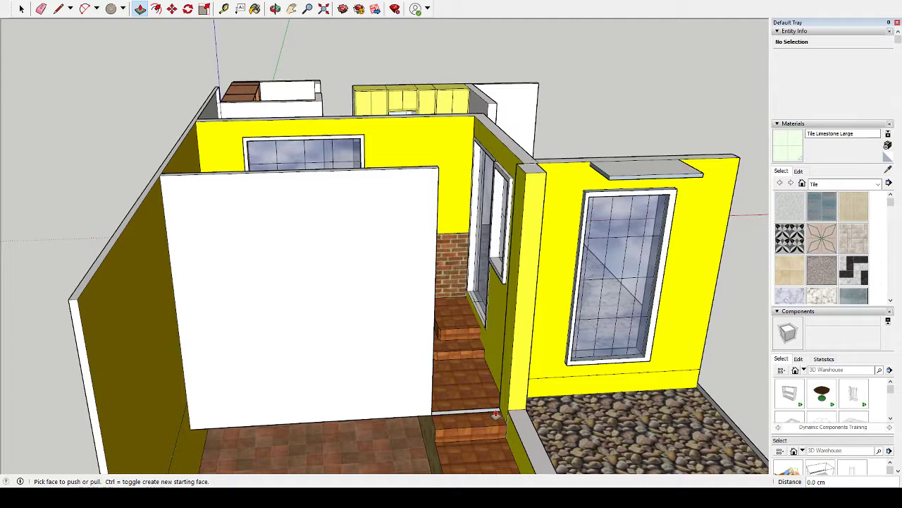
left_click(493, 415)
left_click(492, 414)
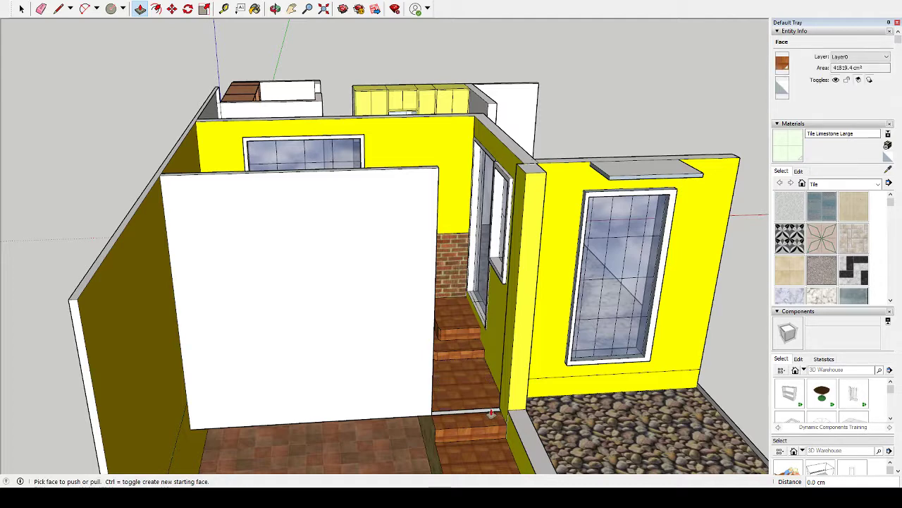
scroll(486, 415, "up", 2)
scroll(476, 422, "up", 1)
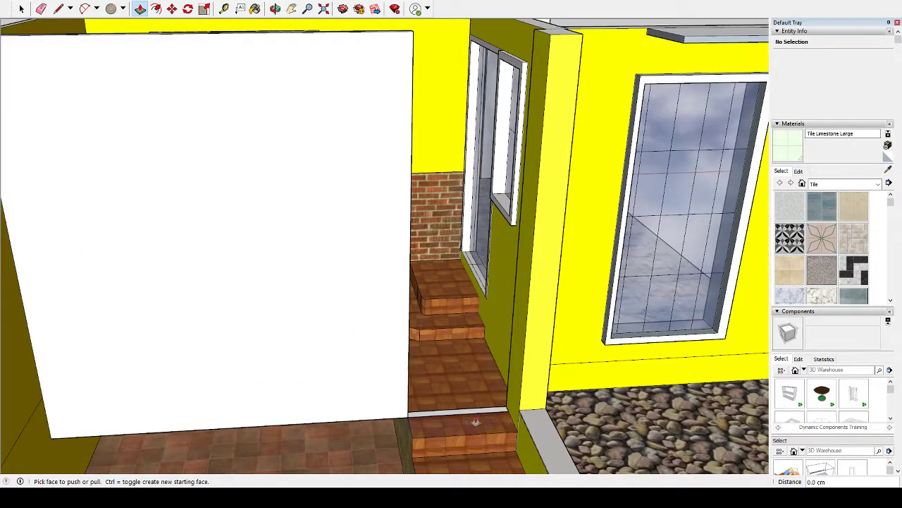
scroll(480, 417, "up", 1)
scroll(473, 419, "up", 1)
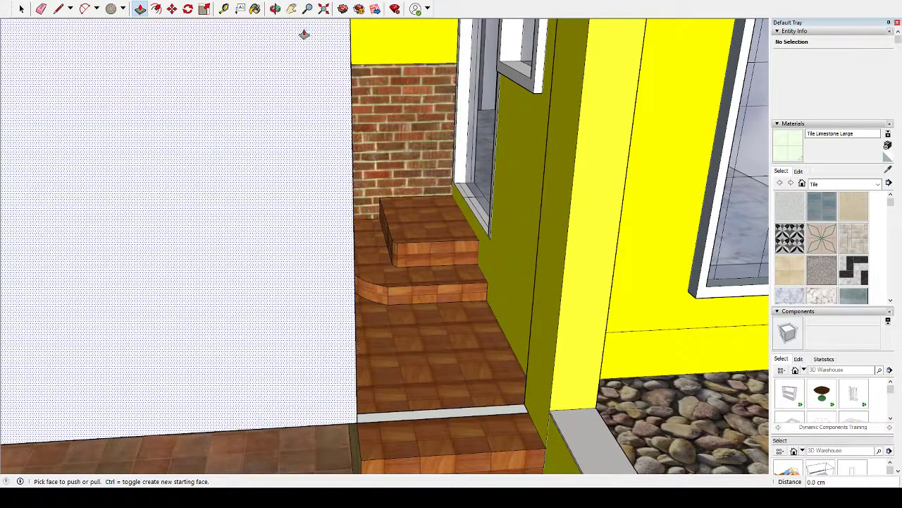
left_click(324, 8)
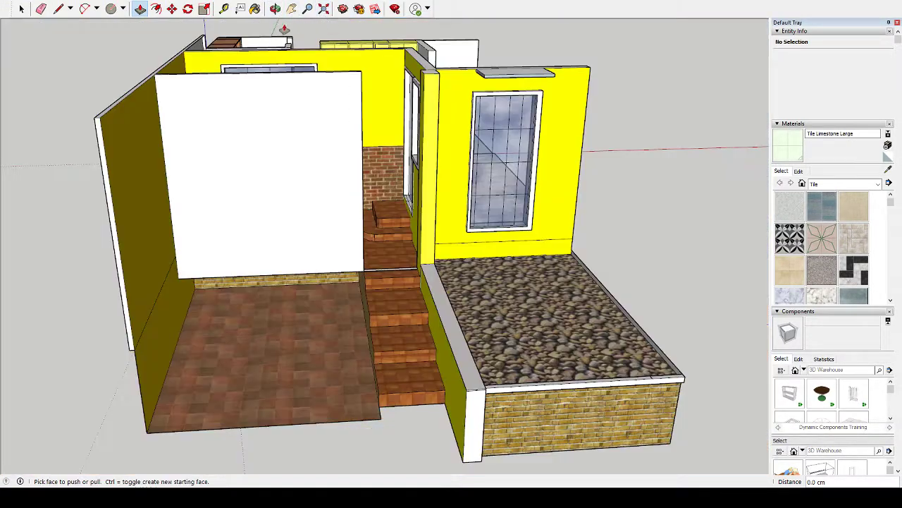
left_click(275, 8)
mouse_move(370, 44)
left_mouse_down()
mouse_move(283, 213)
mouse_move(422, 204)
left_mouse_up()
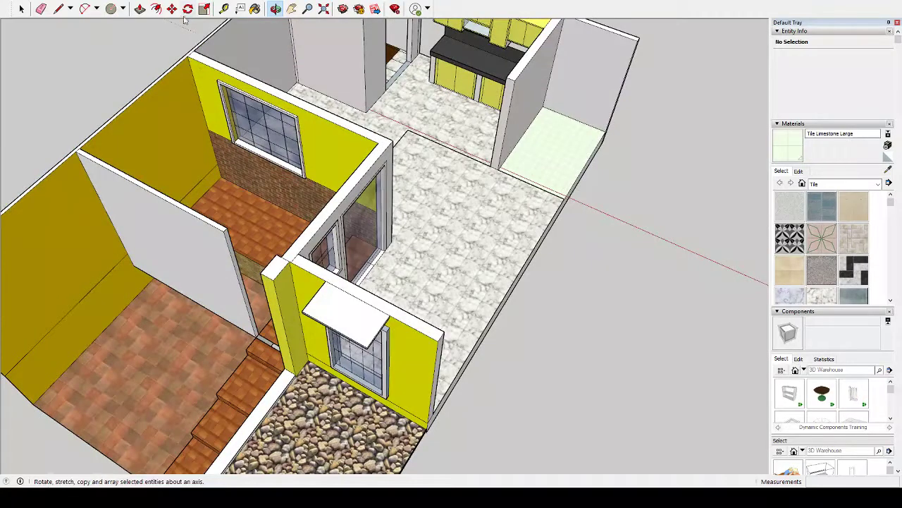
Select the yellow wall face and its top edge and delete them
left_click(21, 8)
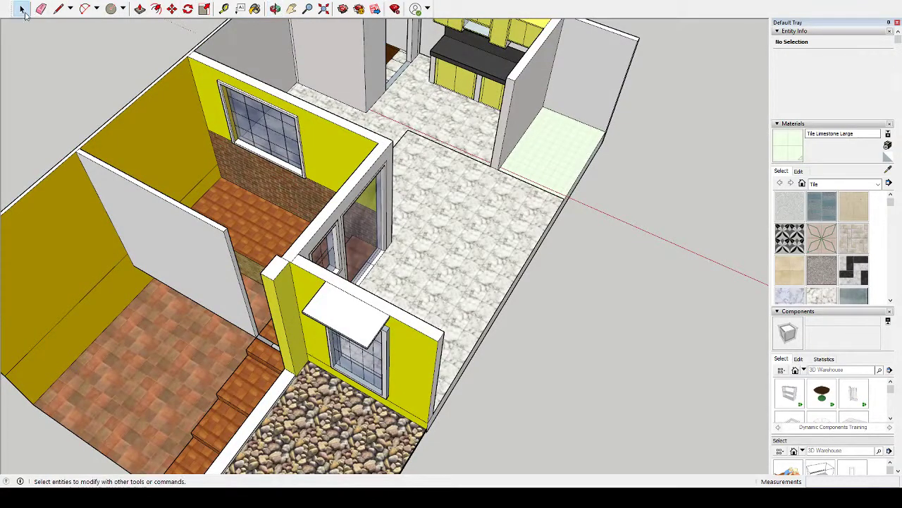
left_click(240, 88)
left_click(241, 85)
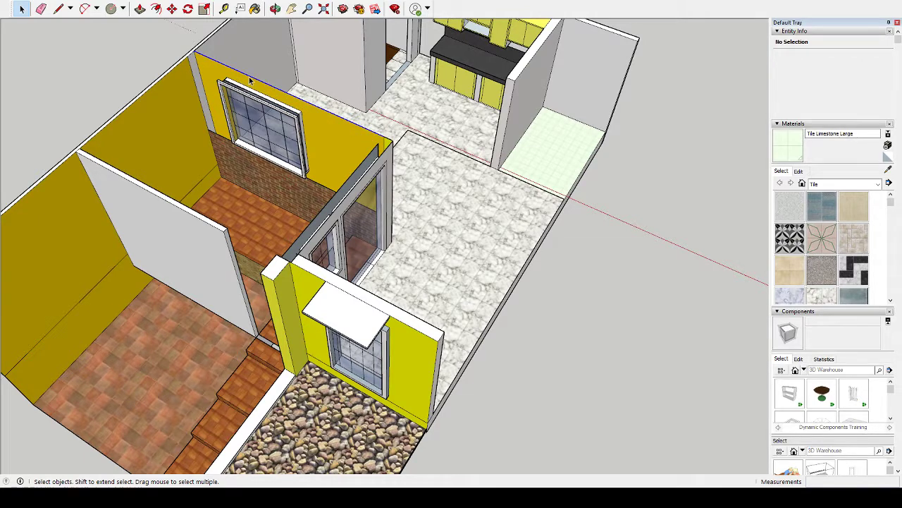
key("Delete")
Box-delete the window area, undo it, then select faces beside the window
left_click(219, 80)
mouse_move(213, 70)
left_mouse_down()
mouse_move(318, 181)
mouse_move(320, 163)
left_mouse_up()
key("Delete")
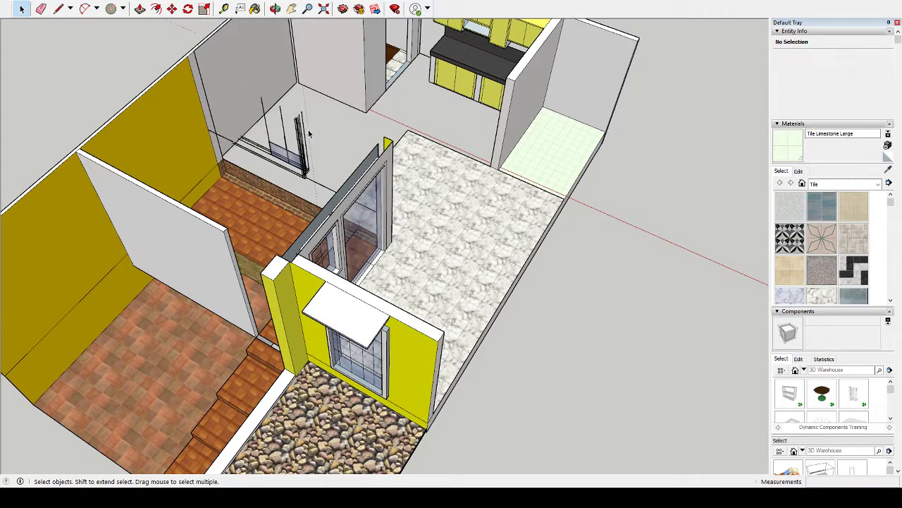
key("ctrl+z")
left_click(303, 163)
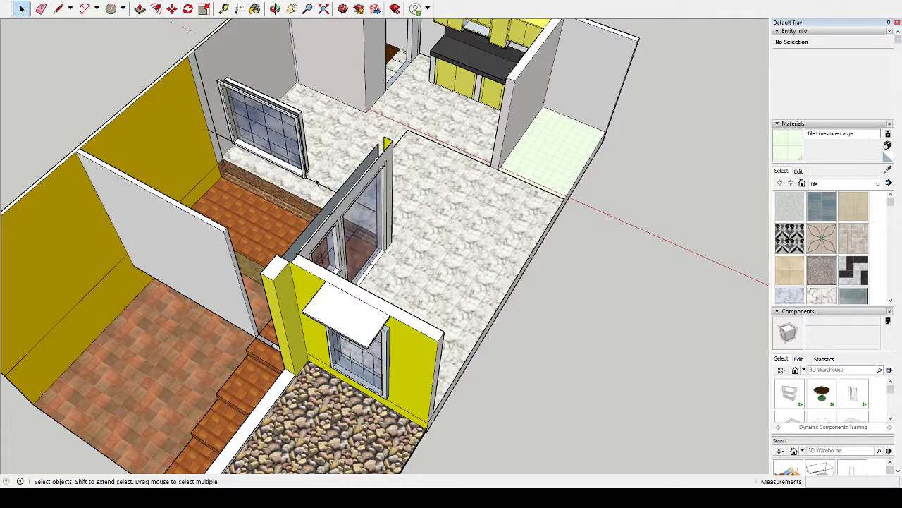
triple_click(317, 181)
left_click(317, 182)
key("Escape")
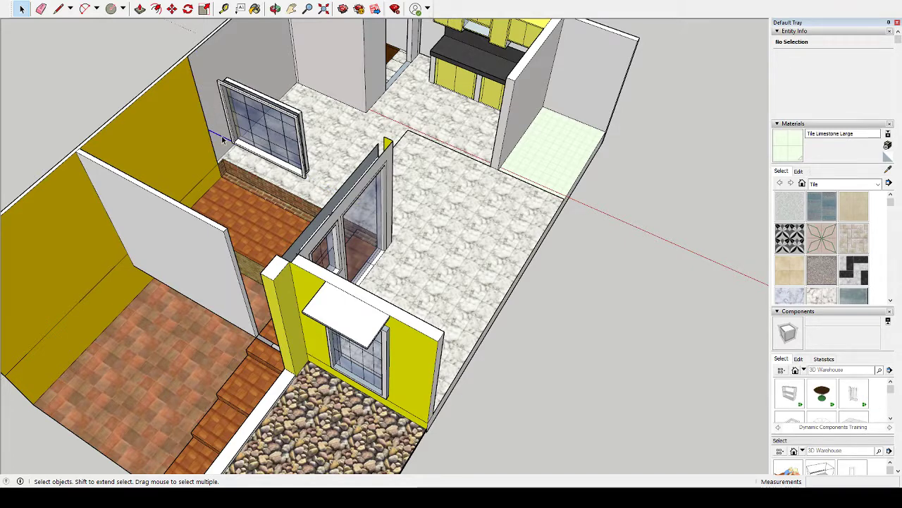
Orbit along the hallway, box-delete the window unit, then undo the deletion
scroll(240, 134, "up", 3)
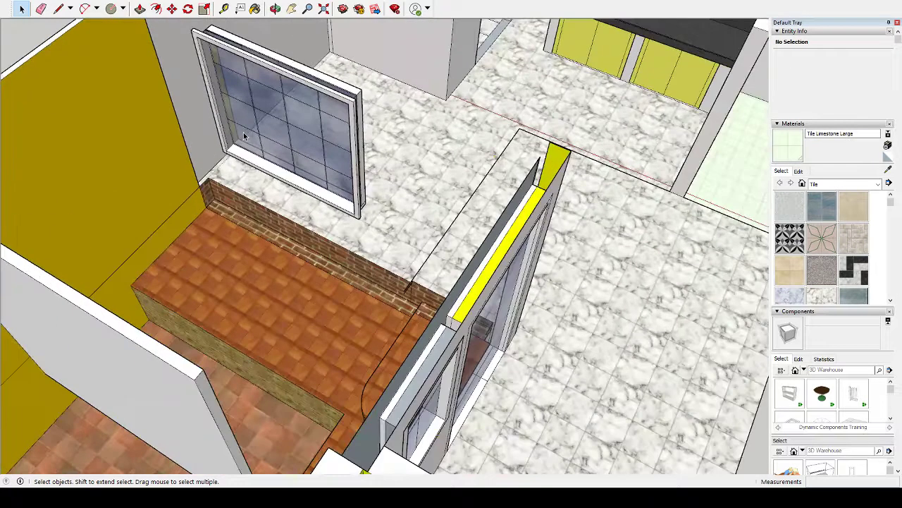
left_click(275, 8)
mouse_move(296, 42)
left_mouse_down()
mouse_move(406, 32)
mouse_move(407, 22)
left_mouse_up()
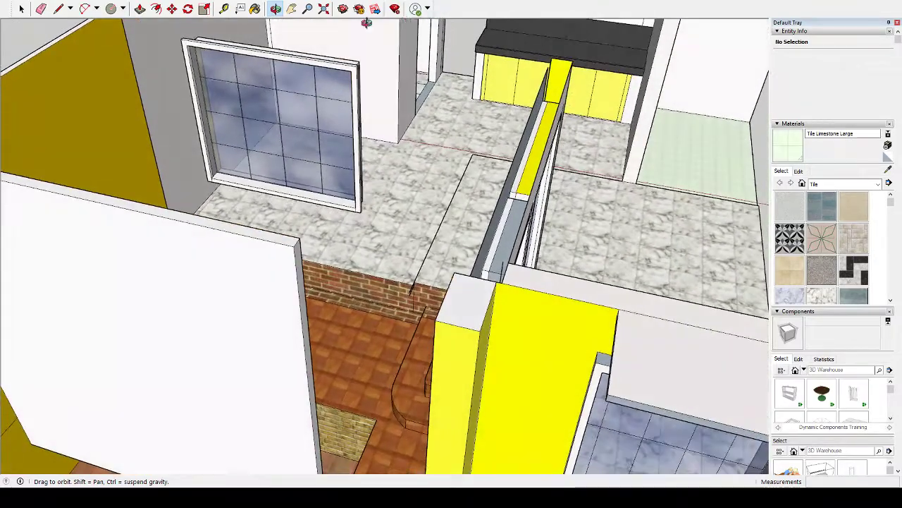
key("space")
left_click_drag(177, 32, 376, 216)
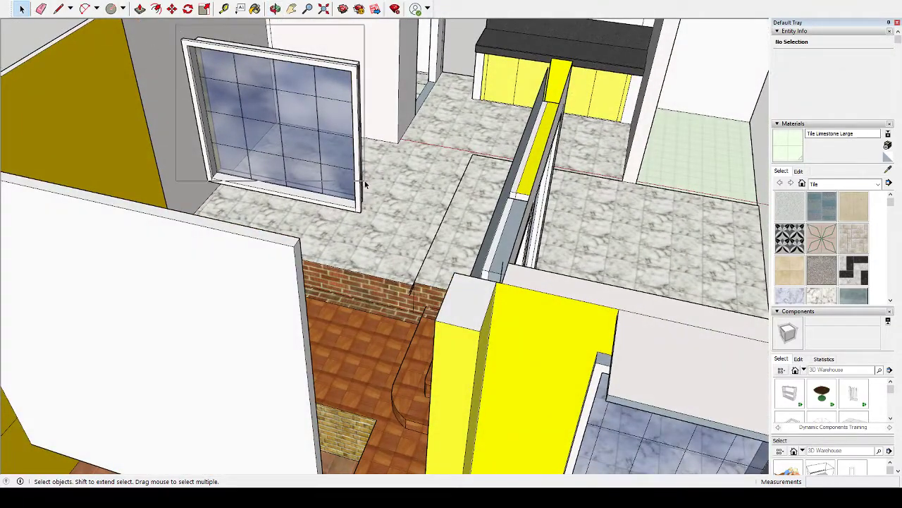
key("Delete")
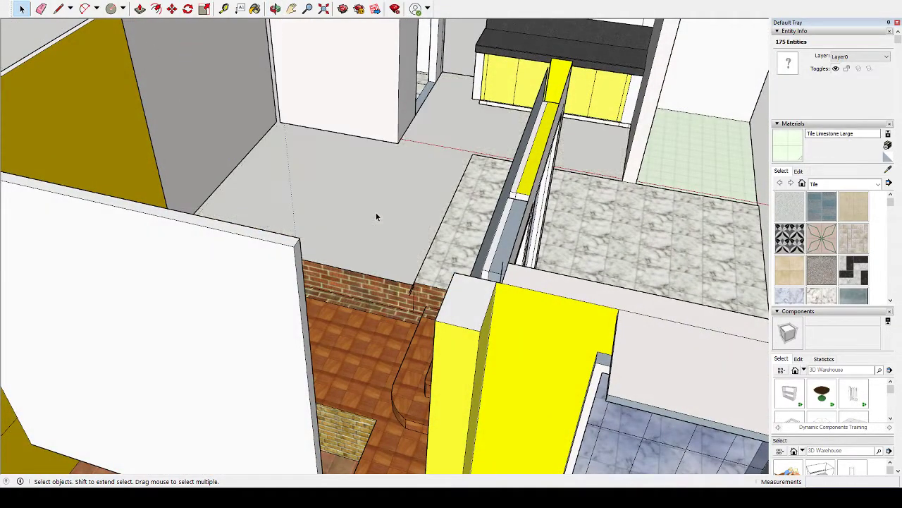
key("ctrl+z")
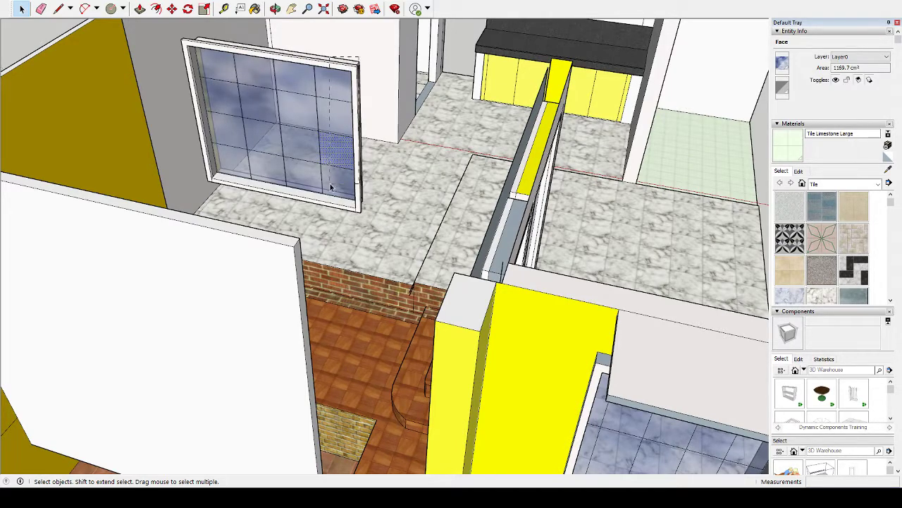
Select the window's glass face and top and right frame edges one at a time
triple_click(300, 180)
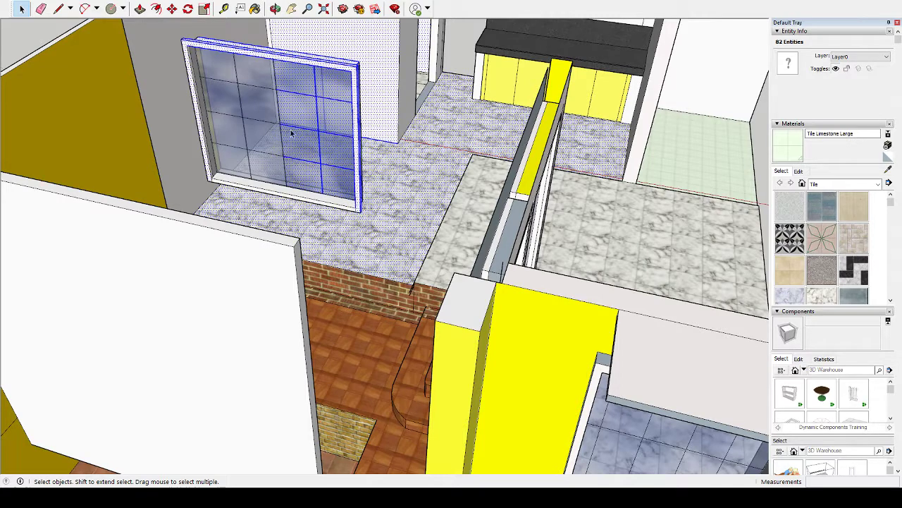
left_click(227, 65)
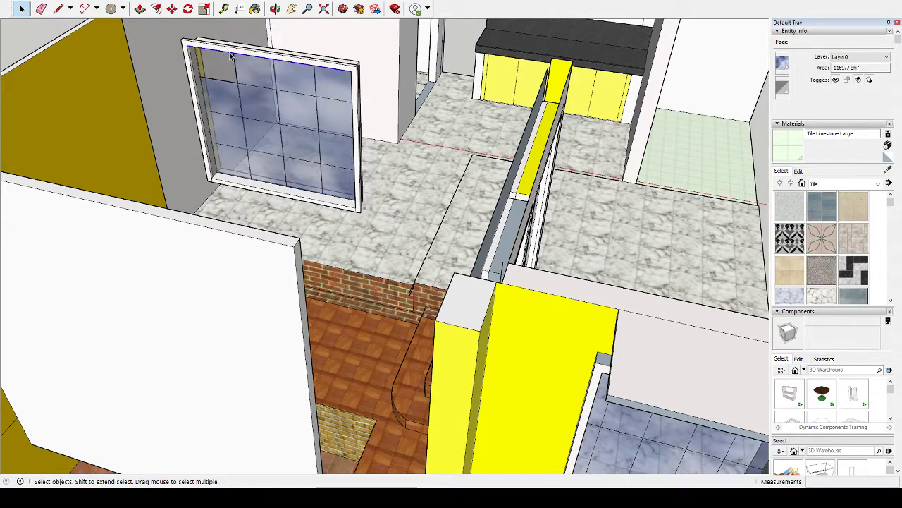
left_click(232, 56)
left_click(259, 54)
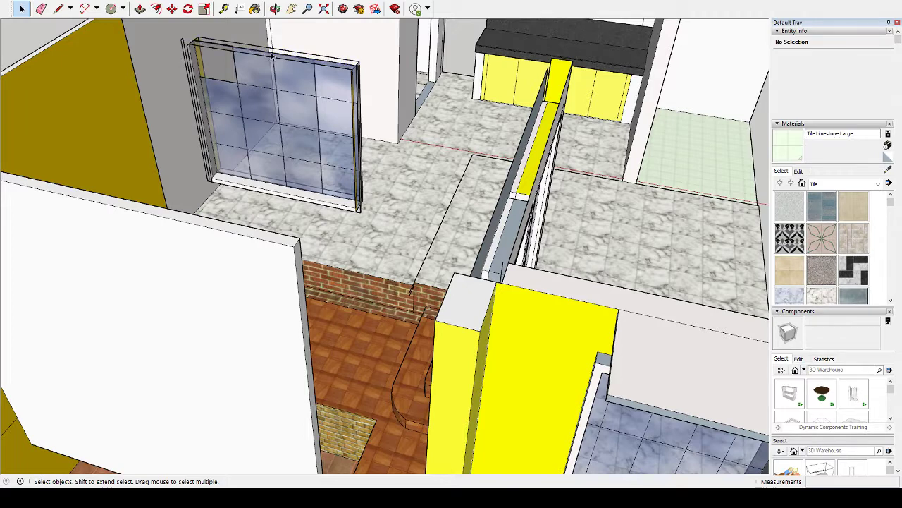
left_click(278, 53)
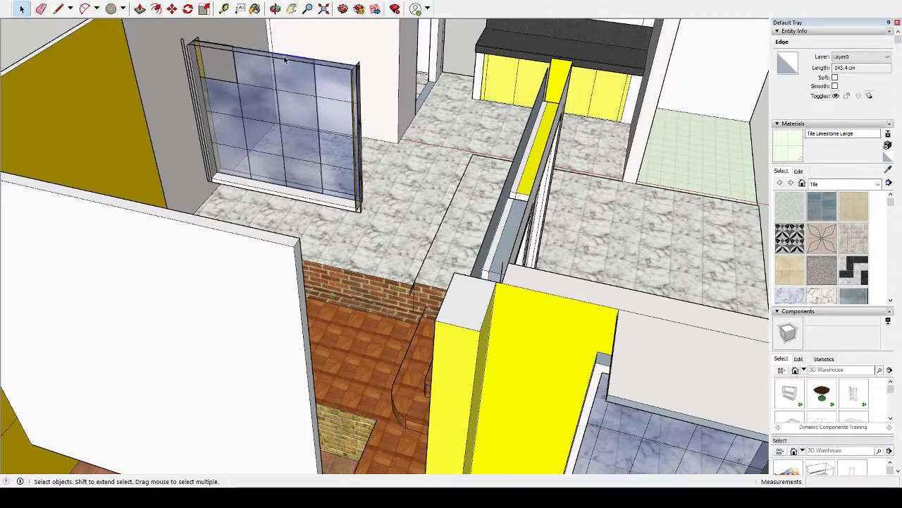
left_click(291, 64)
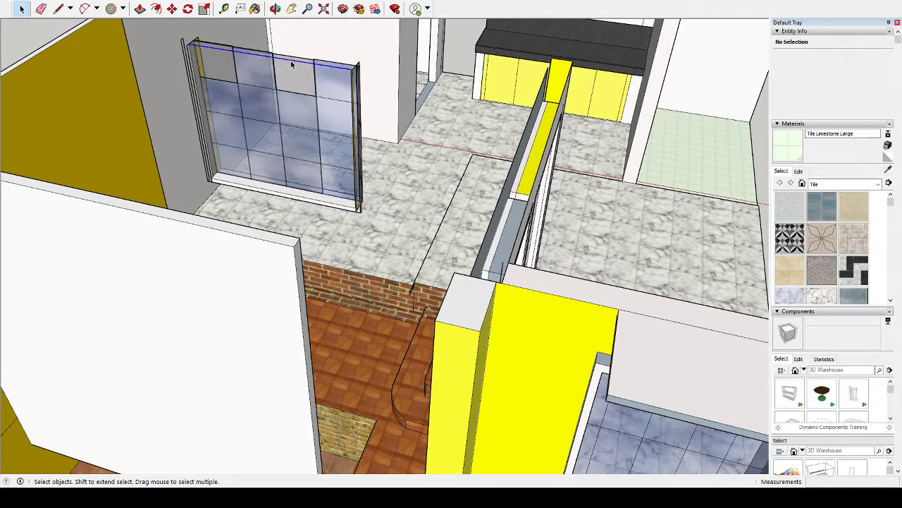
left_click(356, 78)
left_click(357, 71)
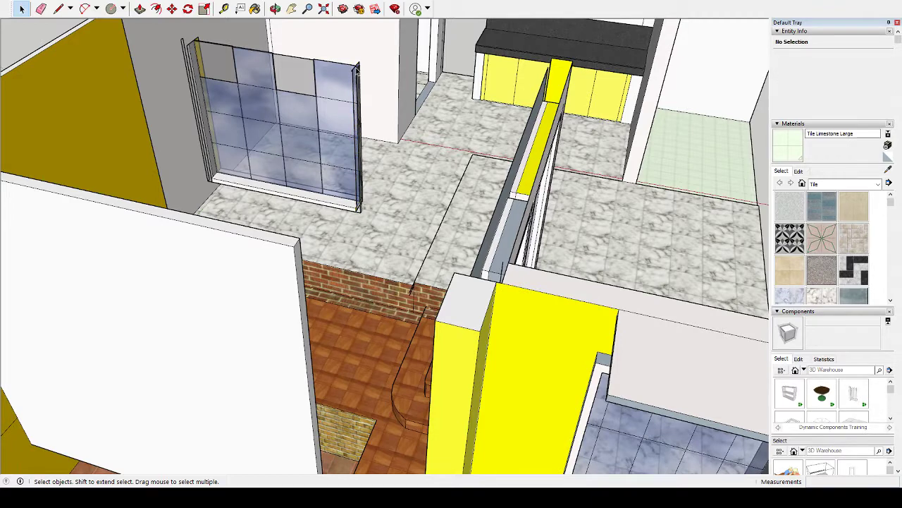
Delete the upper-right panes and undo, then pick the right, bottom and pane edges
left_click(337, 101)
key("Delete")
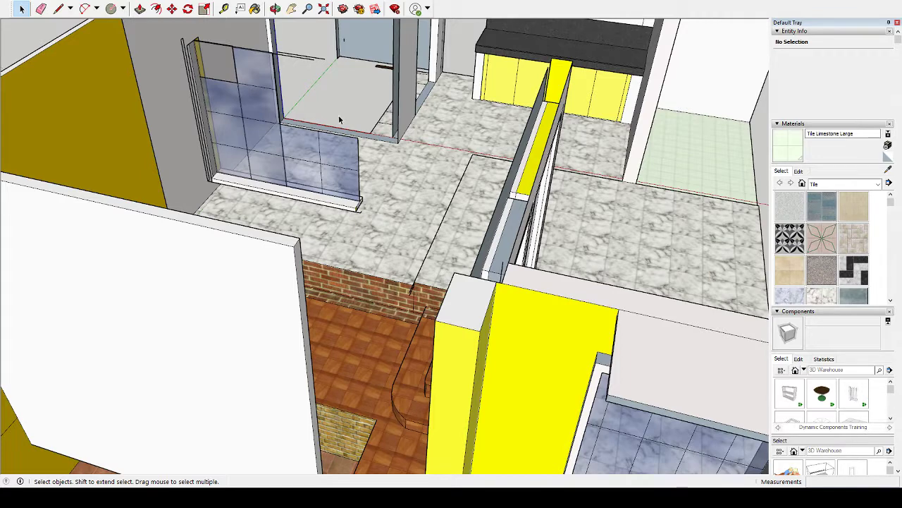
key("ctrl+z")
left_click(356, 144)
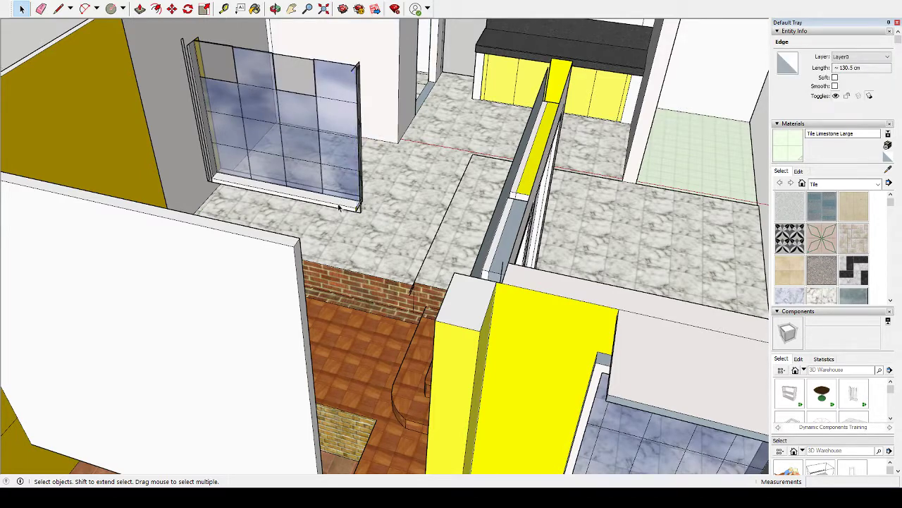
left_click(332, 202)
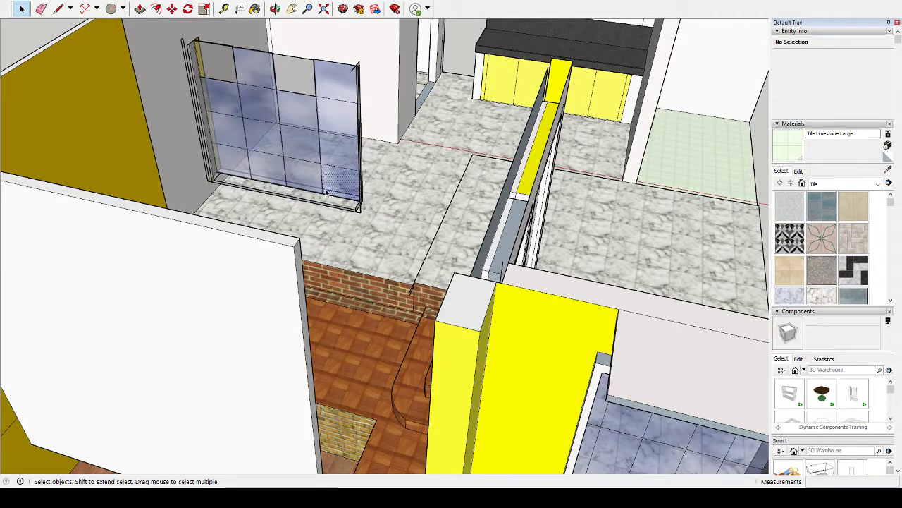
left_click(324, 189)
left_click(315, 181)
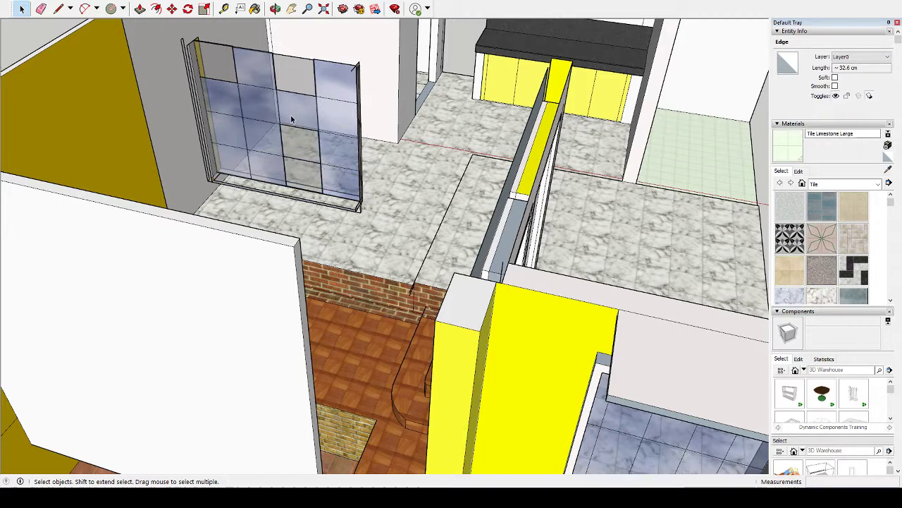
Delete the short middle-column edge to remove the middle upper glass pane
left_click(245, 118)
left_click(246, 125)
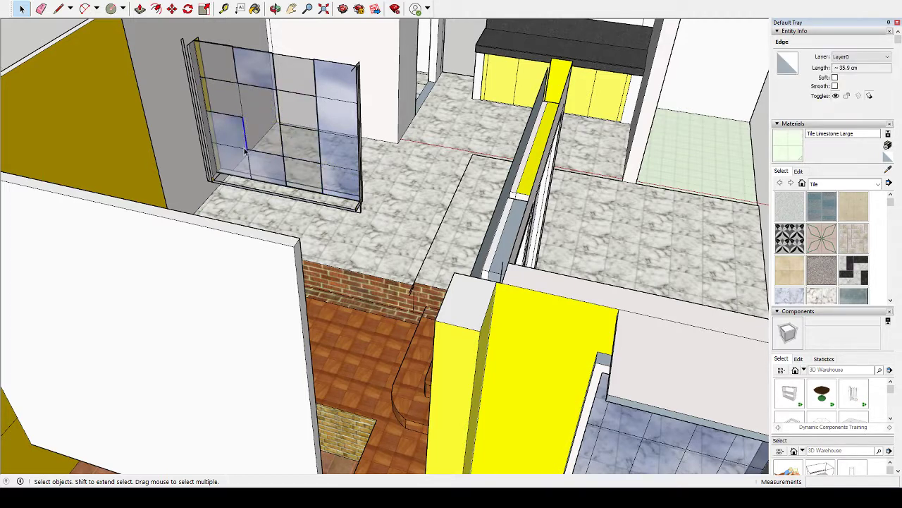
left_click(249, 161)
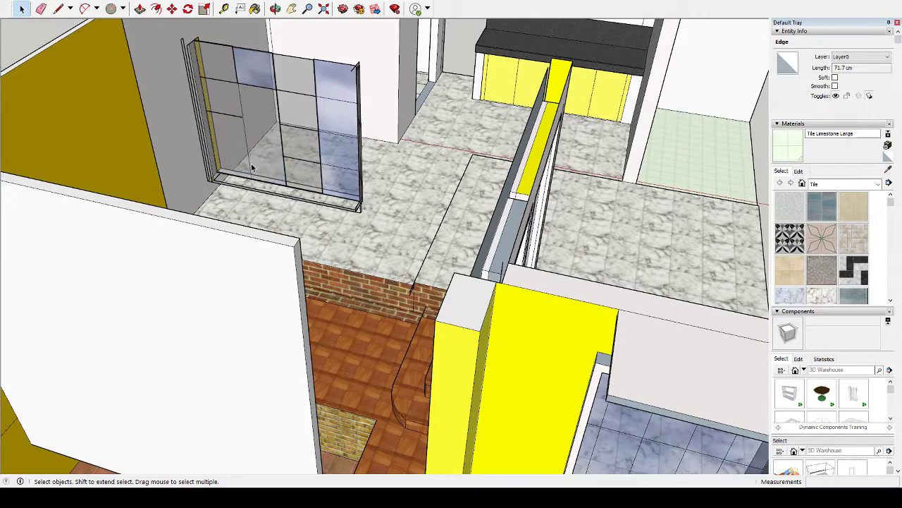
left_click(252, 182)
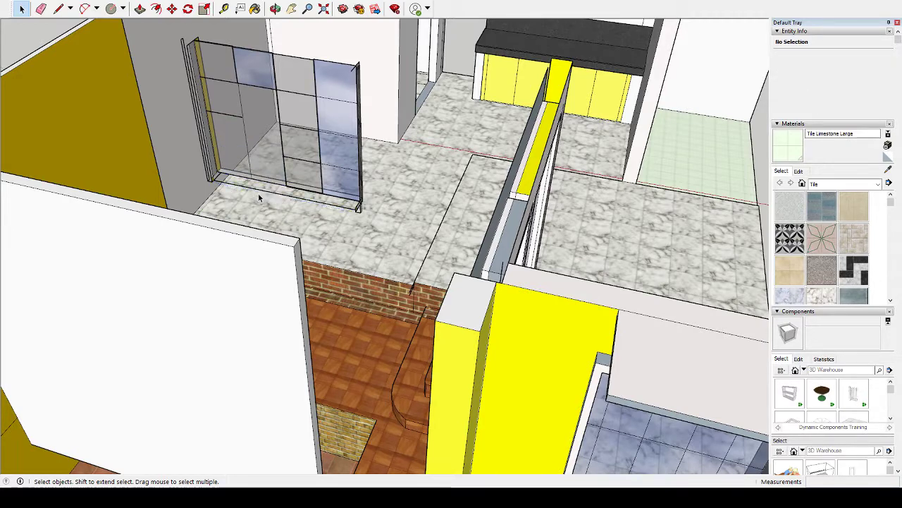
left_click(262, 196)
left_click(310, 172)
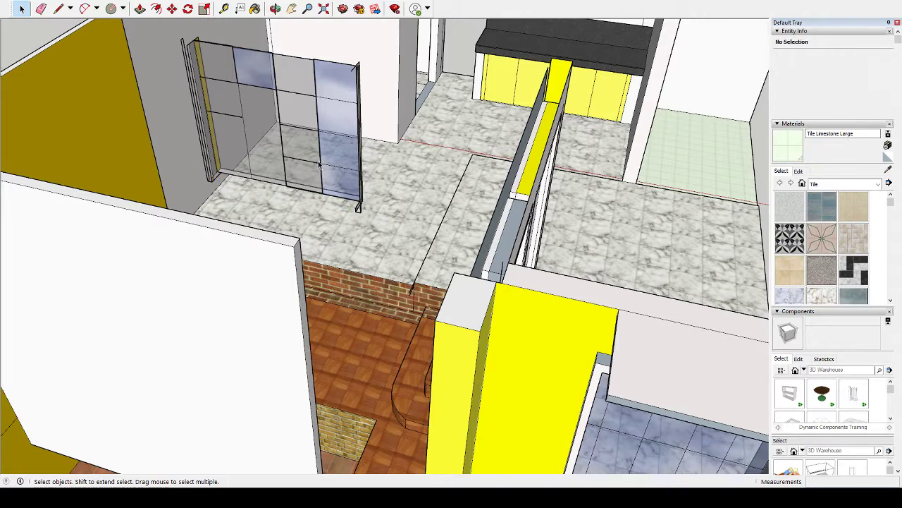
left_click(320, 166)
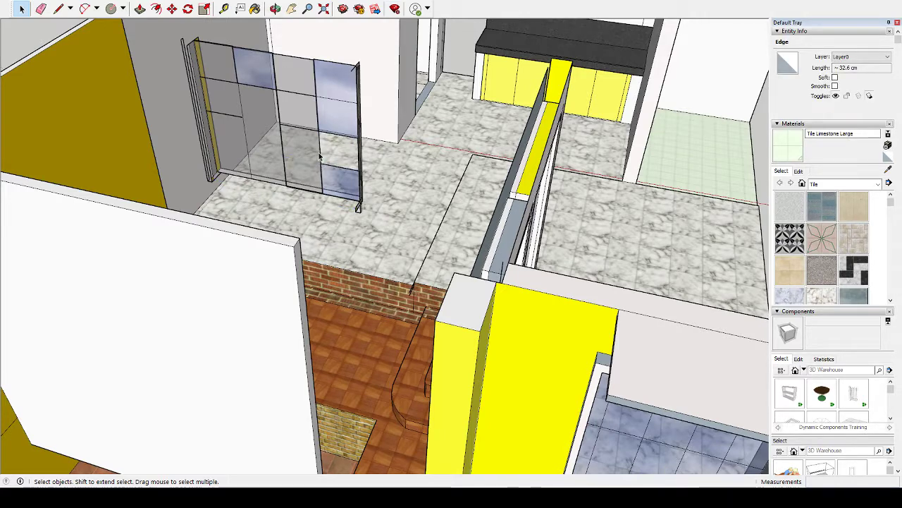
key("Delete")
Undo a pane-edge deletion that stripped floor tiles, then delete the upper-right glass face
left_click(315, 133)
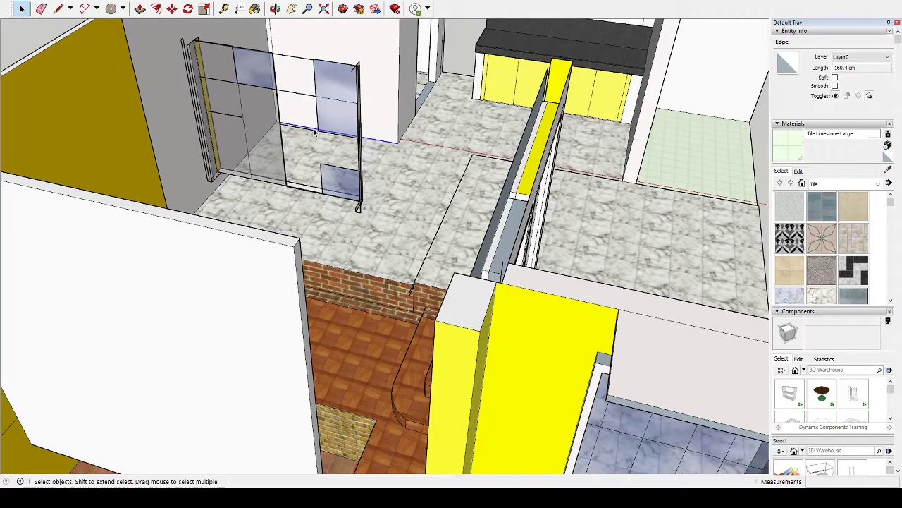
key("Delete")
key("ctrl+z")
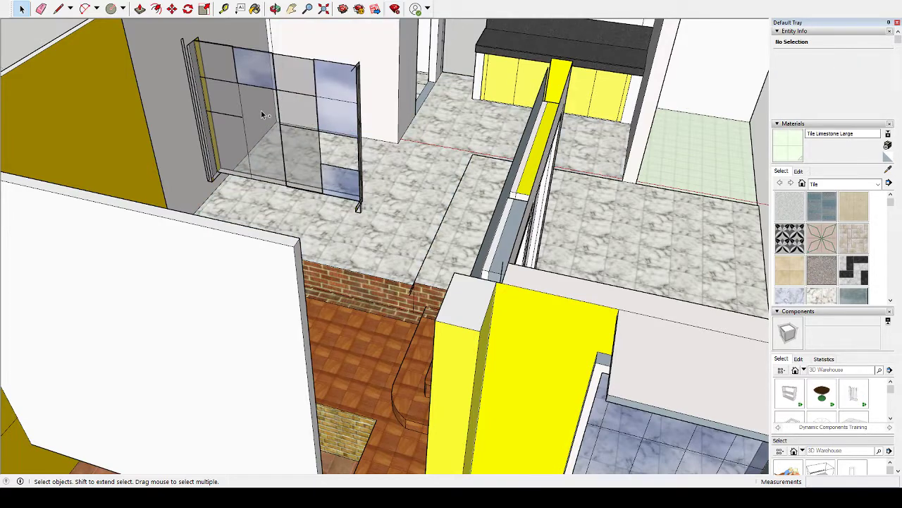
left_click(329, 102)
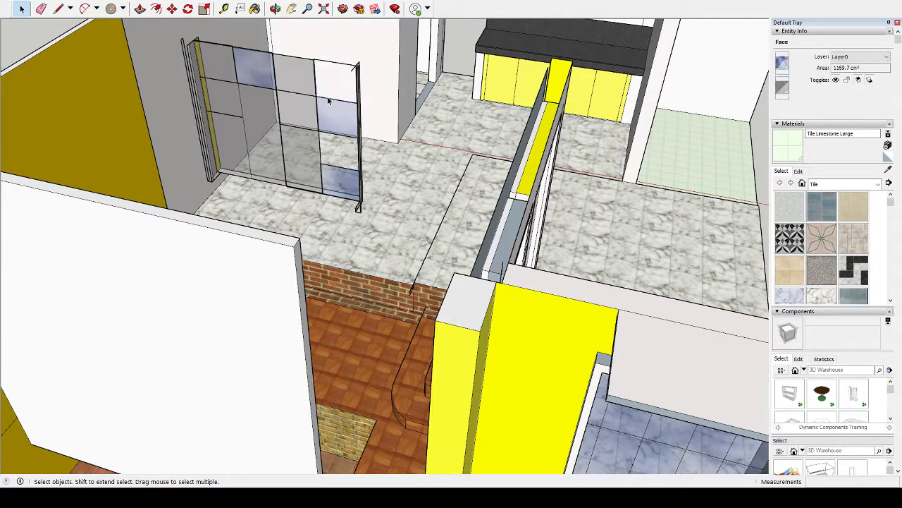
key("Delete")
scroll(343, 141, "up", 2)
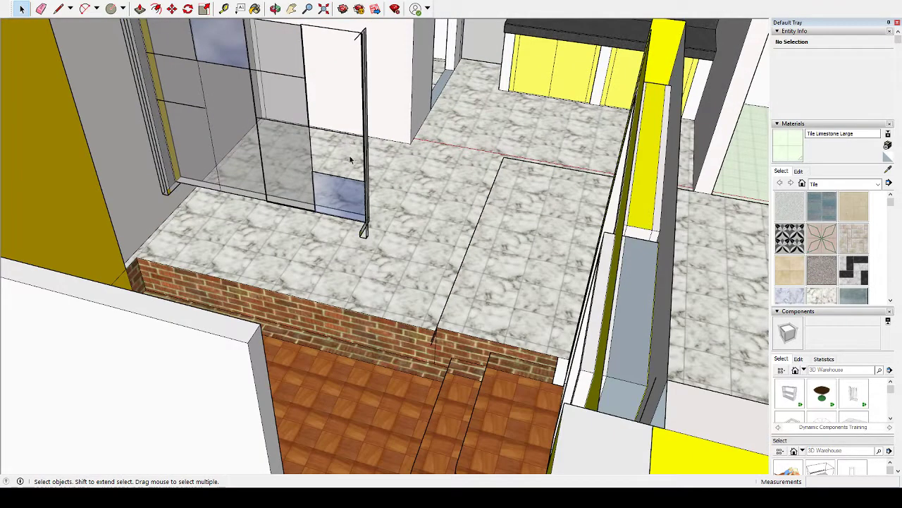
Delete the edge beside the upper glass pane, undoing an accidental glass-face deletion
left_click(308, 99)
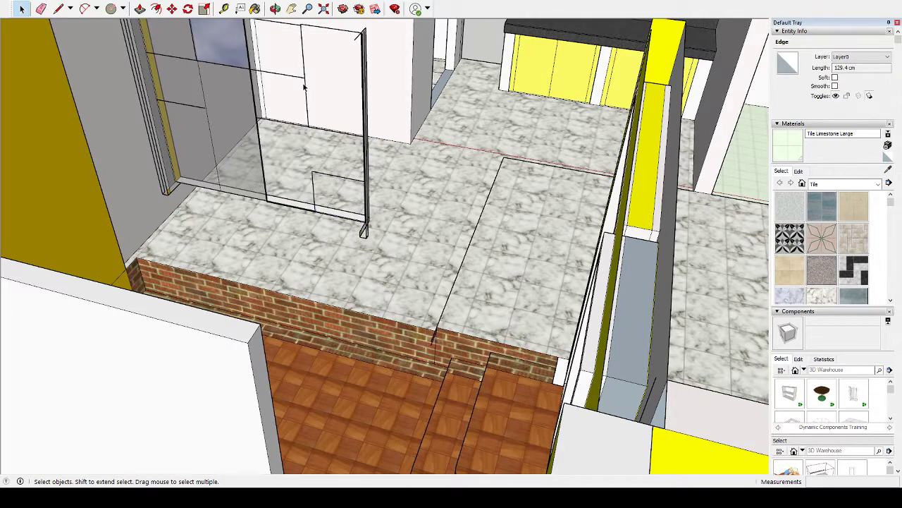
key("Delete")
key("ctrl+z")
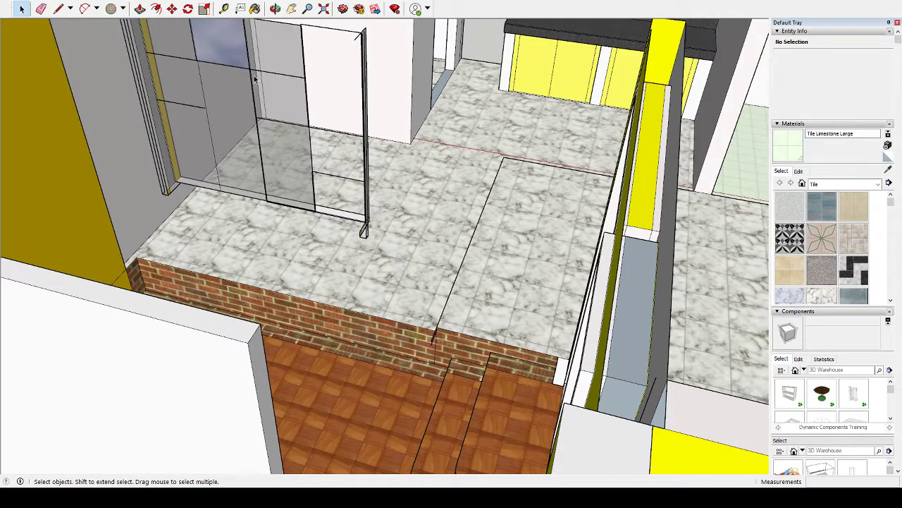
left_click(243, 70)
key("Delete")
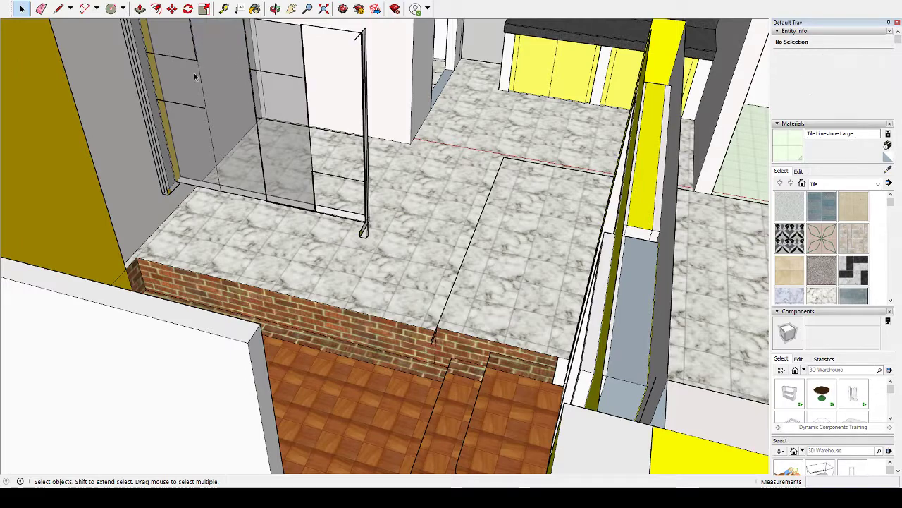
Delete the shower door frame's top edge and its vertical frame piece
middle_click_drag(203, 81, 239, 144)
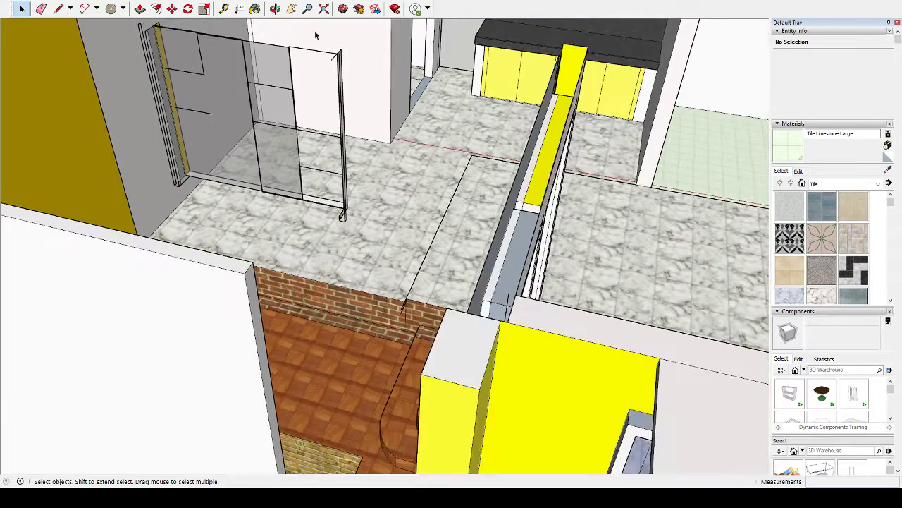
left_click(291, 9)
left_click_drag(278, 54, 339, 219)
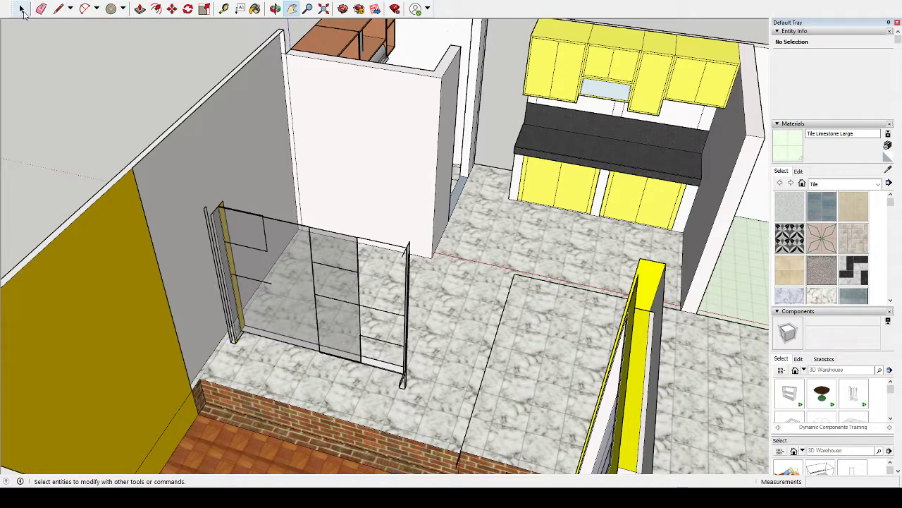
left_click(21, 8)
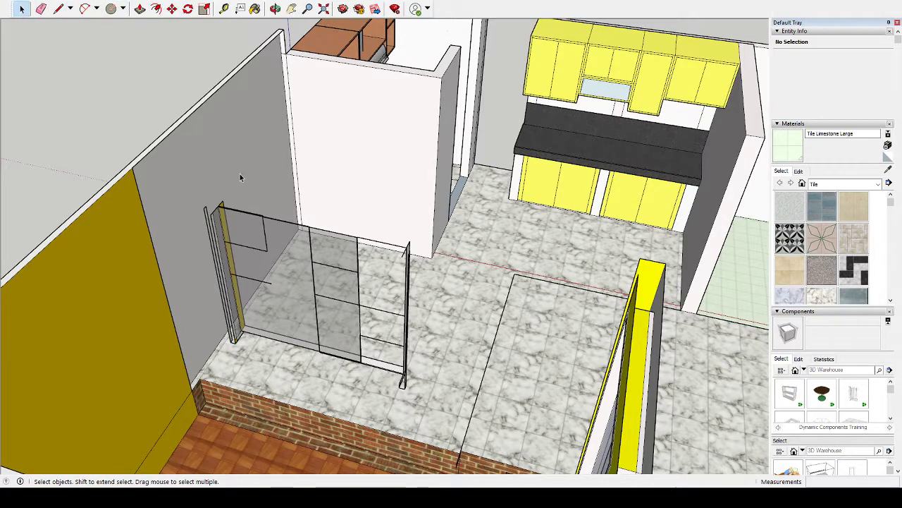
left_click(221, 213)
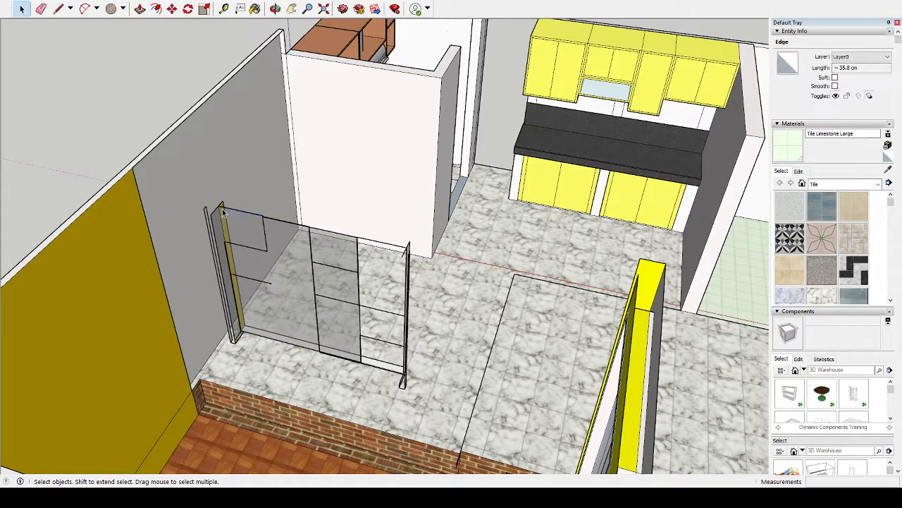
key("Delete")
left_click(219, 215)
key("Delete")
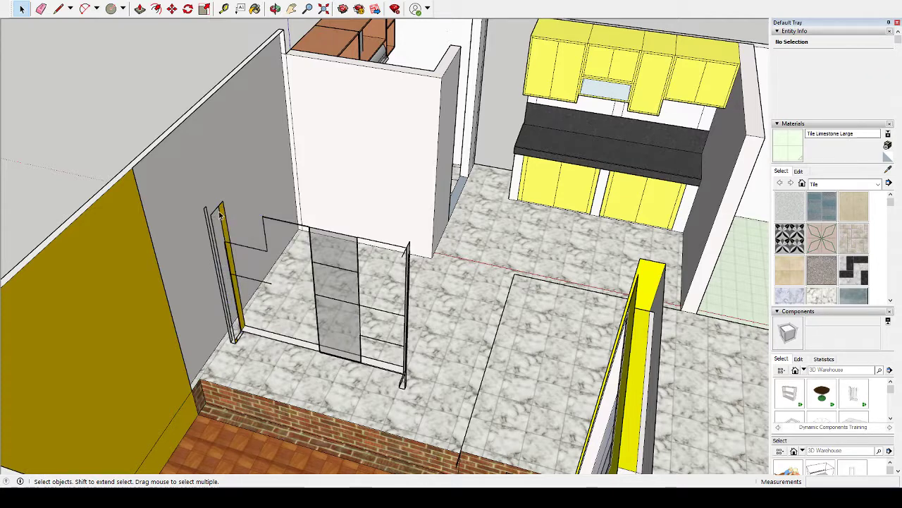
Delete the remaining shower door frame edges, including the short leftover edge
left_click(213, 230)
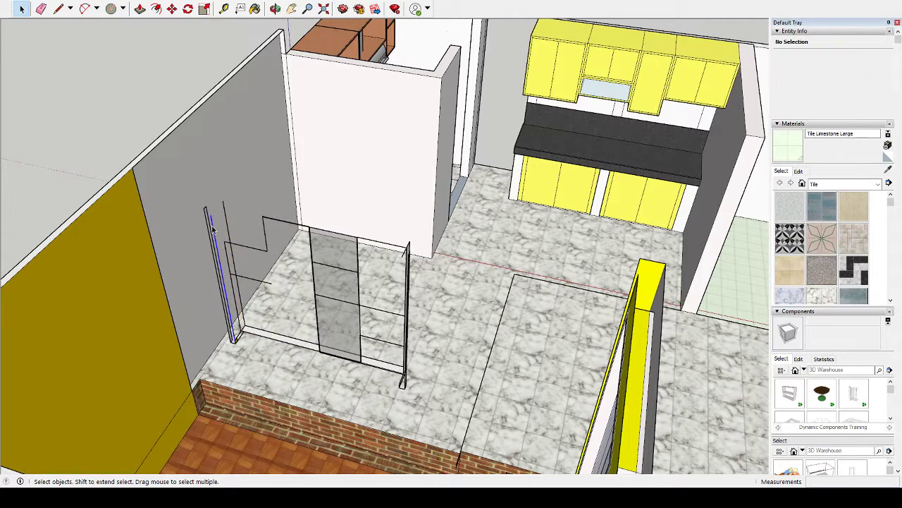
key("Delete")
left_click(212, 231)
key("Delete")
key("Delete")
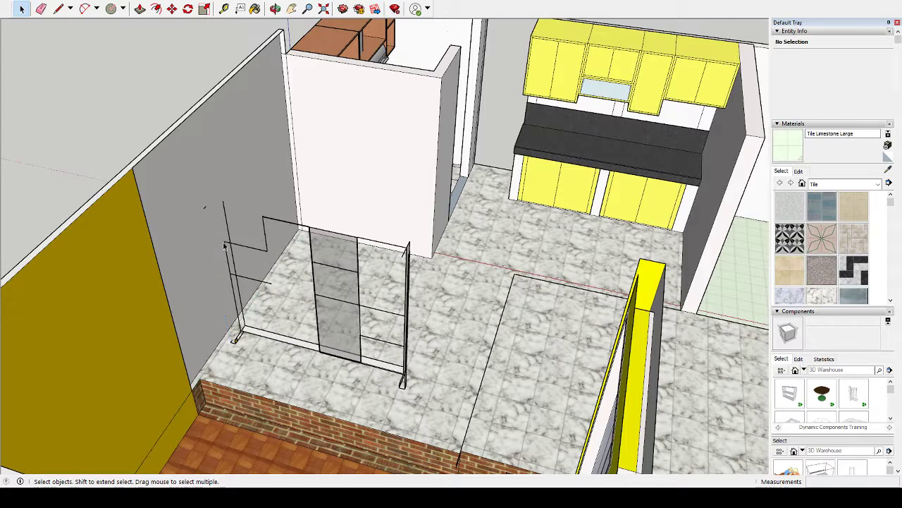
left_click(226, 246)
Remove the glass pane edges and the long frame lines left on the floor
key("Delete")
key("Delete")
left_click(348, 297)
key("Delete")
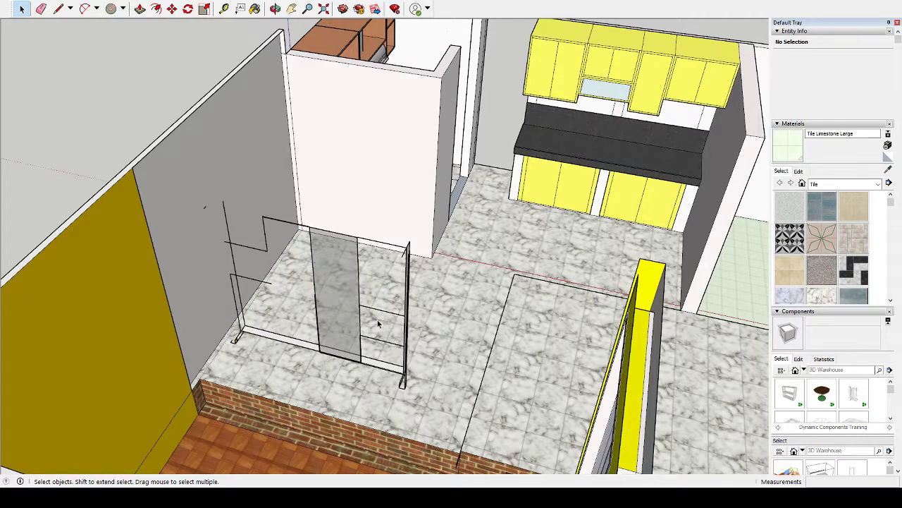
mouse_move(296, 274)
left_mouse_down()
mouse_move(380, 329)
mouse_move(416, 392)
left_mouse_up()
key("Delete")
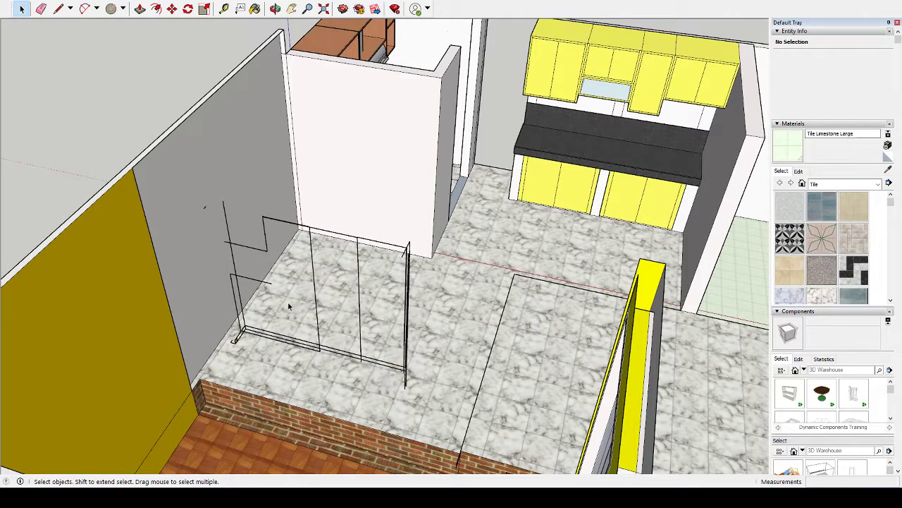
left_click(311, 244)
left_click(311, 246)
key("Delete")
key("Delete")
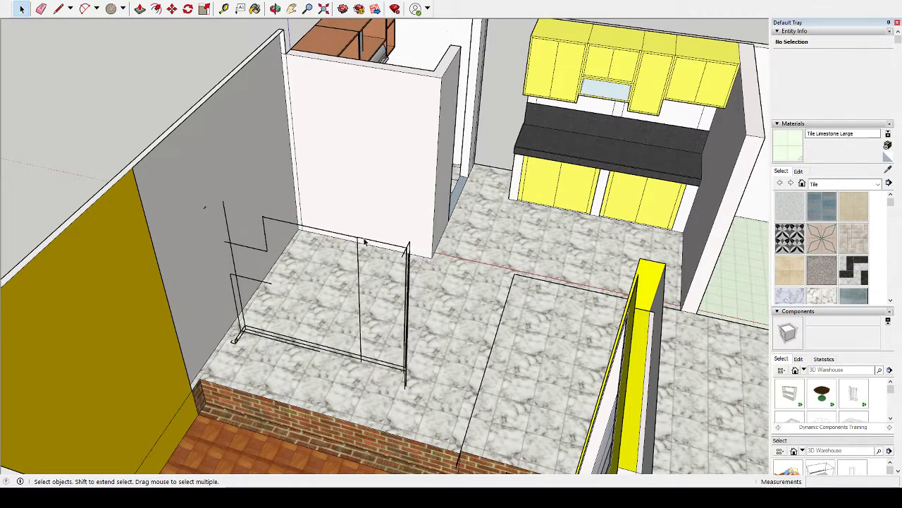
left_click(359, 243)
key("Delete")
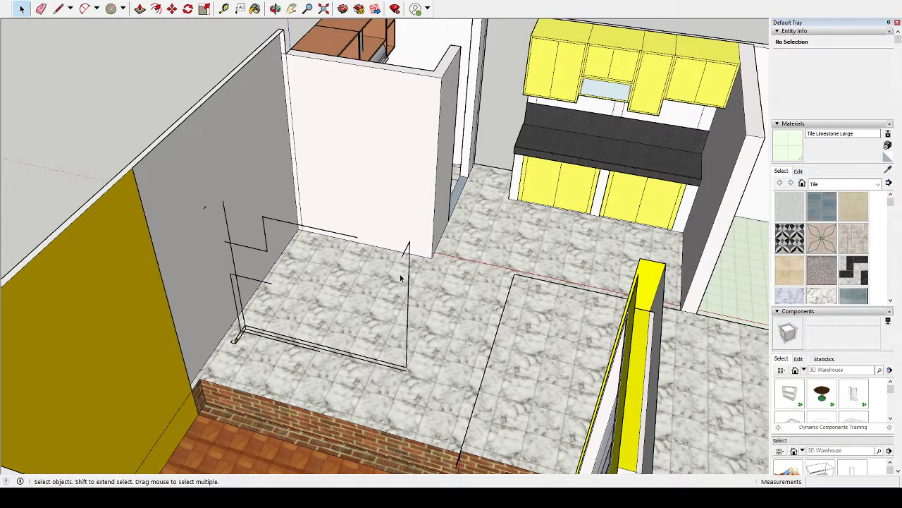
key("Delete")
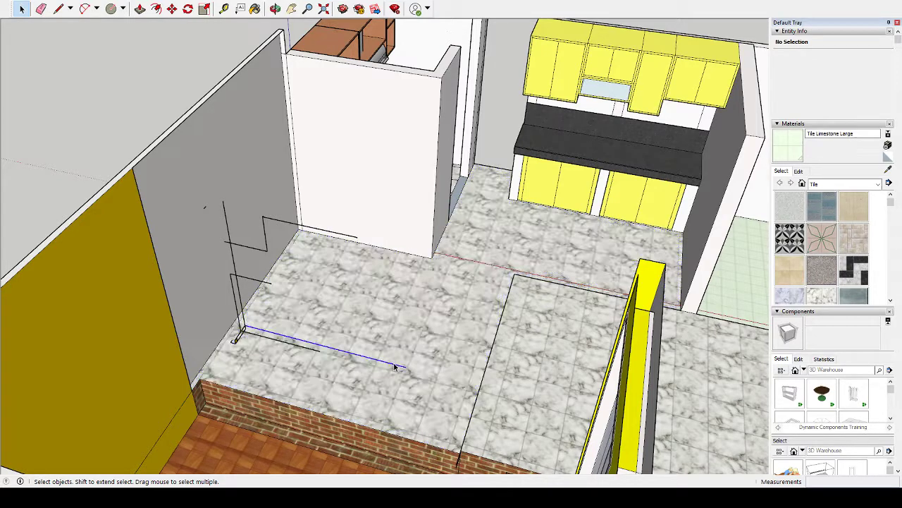
key("Delete")
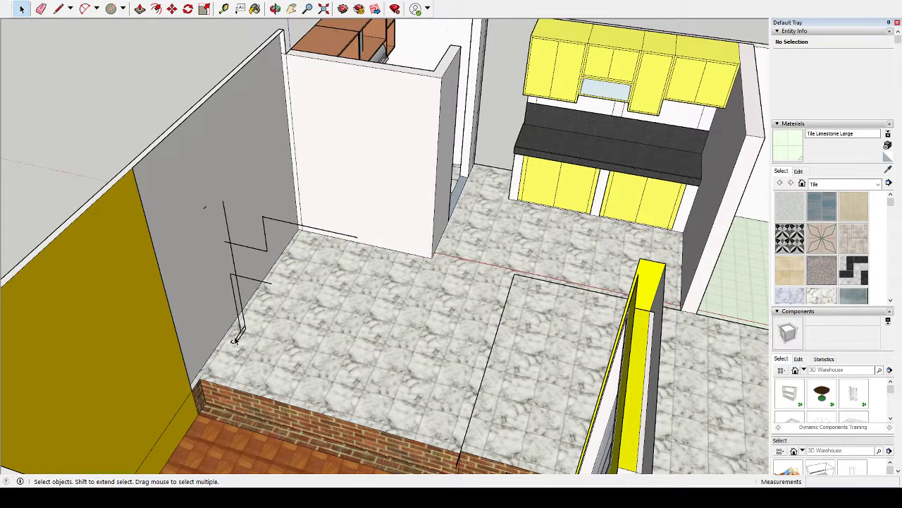
key("Delete")
Restore the marble floor, then delete the vertical and horizontal ledge edges on the grey wall
key("ctrl+z")
left_click(241, 330)
key("Delete")
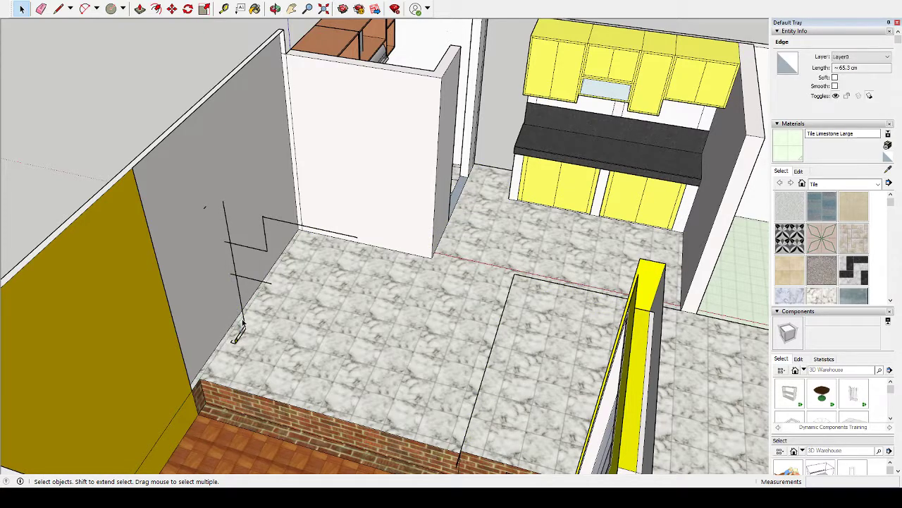
left_click(242, 313)
key("Delete")
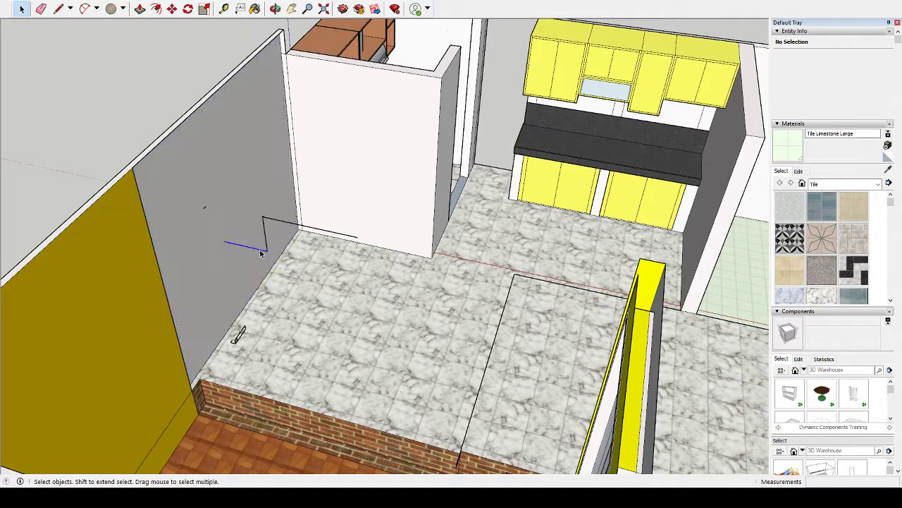
left_click(278, 224)
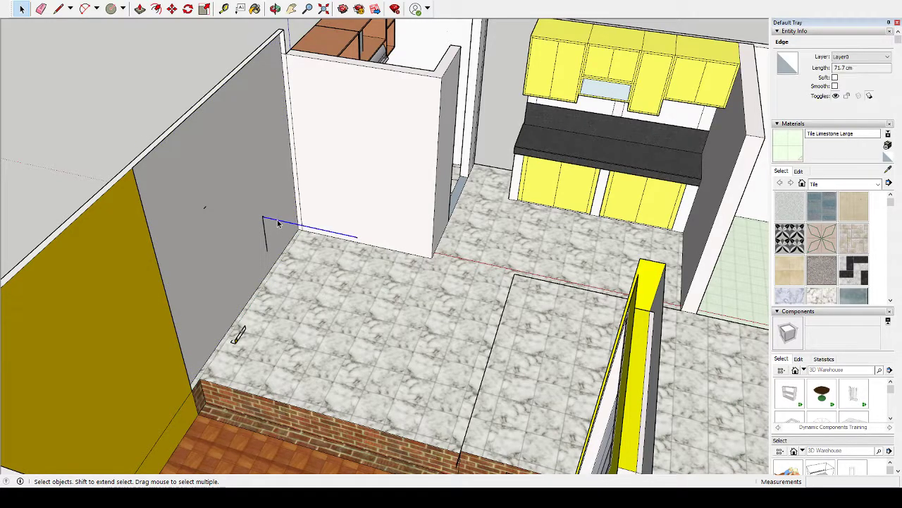
key("Delete")
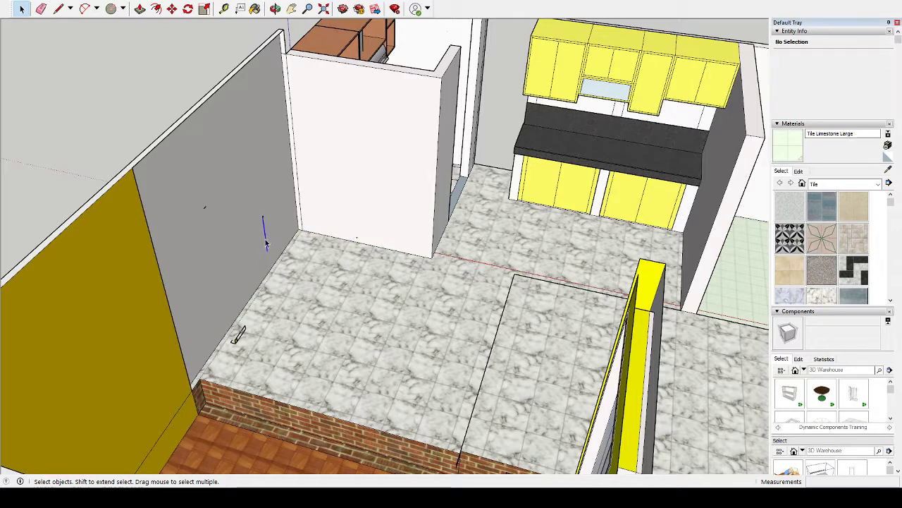
left_click(266, 243)
key("Delete")
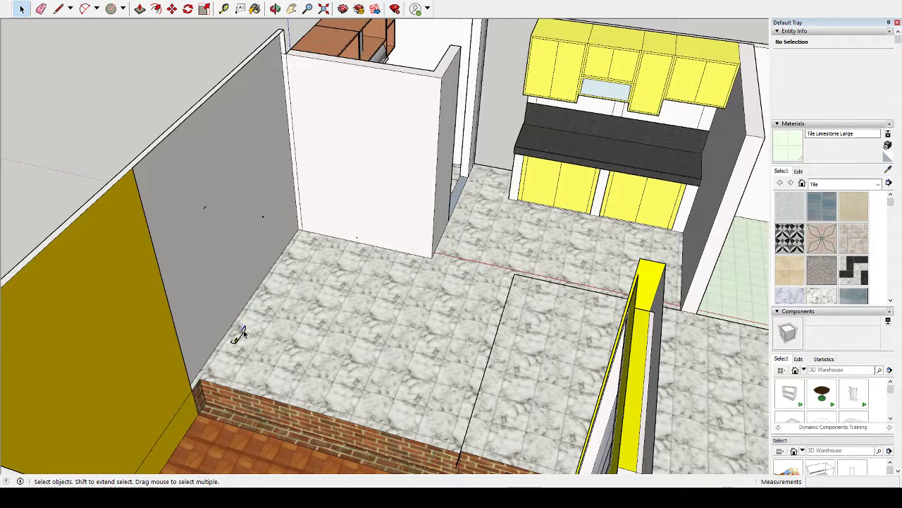
Delete the stray wall edges and select the tiny edges along the wall base
left_click(241, 330)
key("Delete")
left_click(237, 344)
key("Delete")
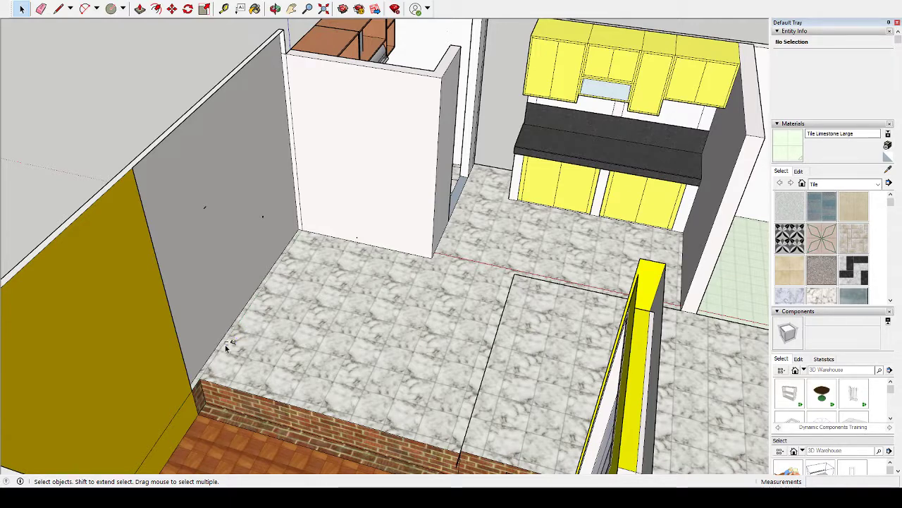
left_click(227, 346)
left_click(236, 344)
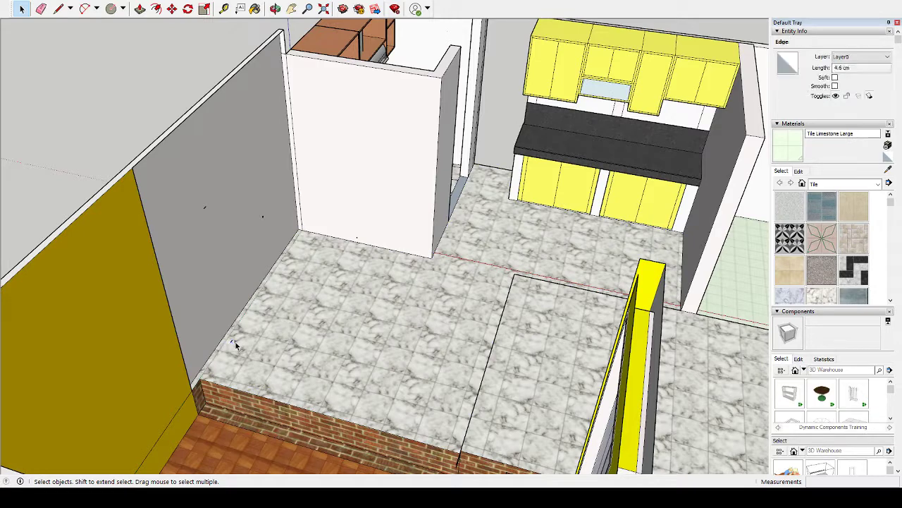
left_click(233, 344)
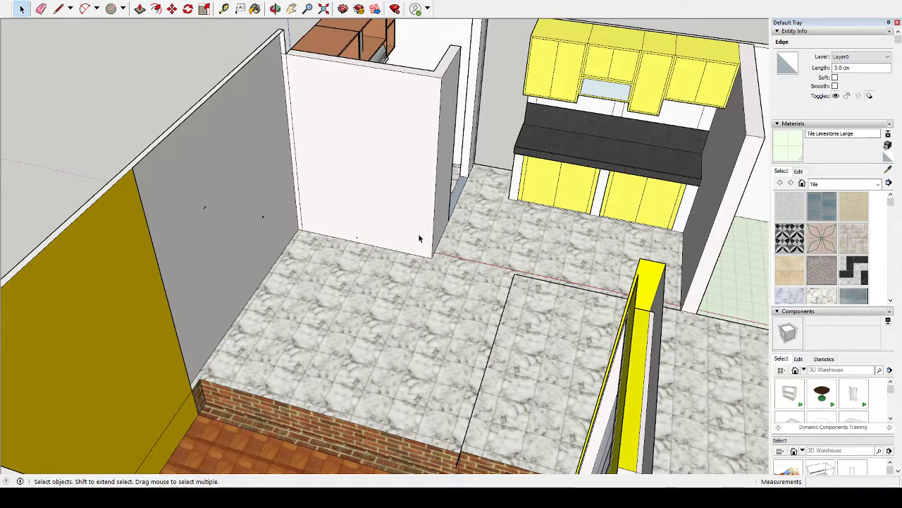
left_click(361, 241)
left_click(357, 241)
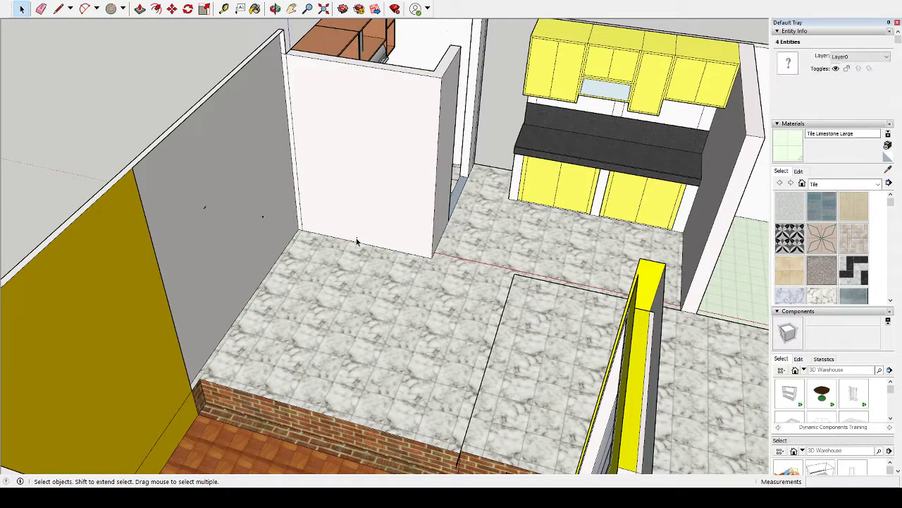
left_click(357, 242)
Try pushing the grey wall face with Push/Pull, cancelling the oversized attempts
scroll(356, 241, "up", 2)
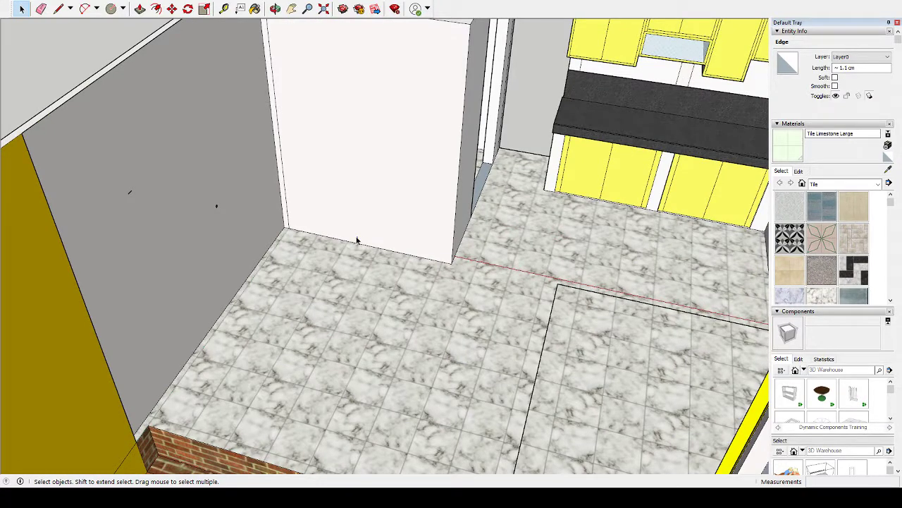
left_click(357, 242)
left_click(358, 241)
left_click(289, 223)
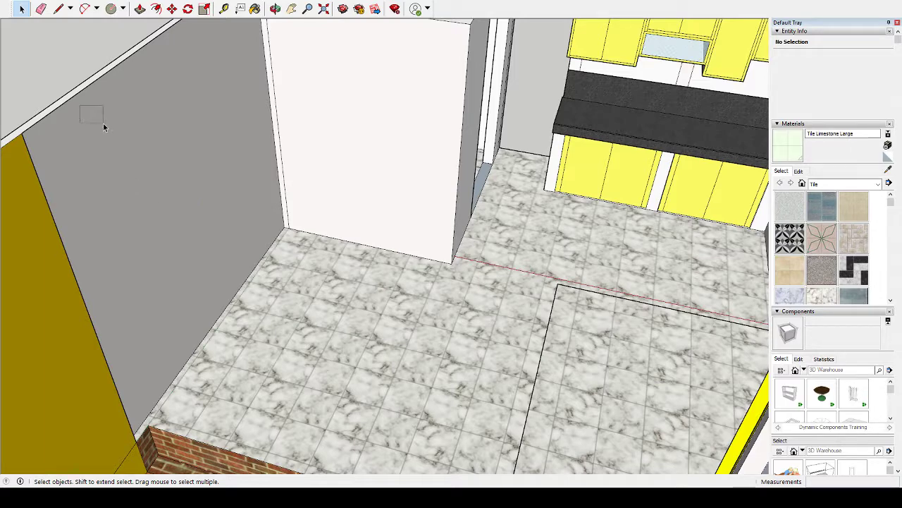
left_click(140, 8)
mouse_move(161, 80)
left_mouse_down()
mouse_move(232, 174)
mouse_move(102, 94)
left_mouse_up()
left_click(232, 174)
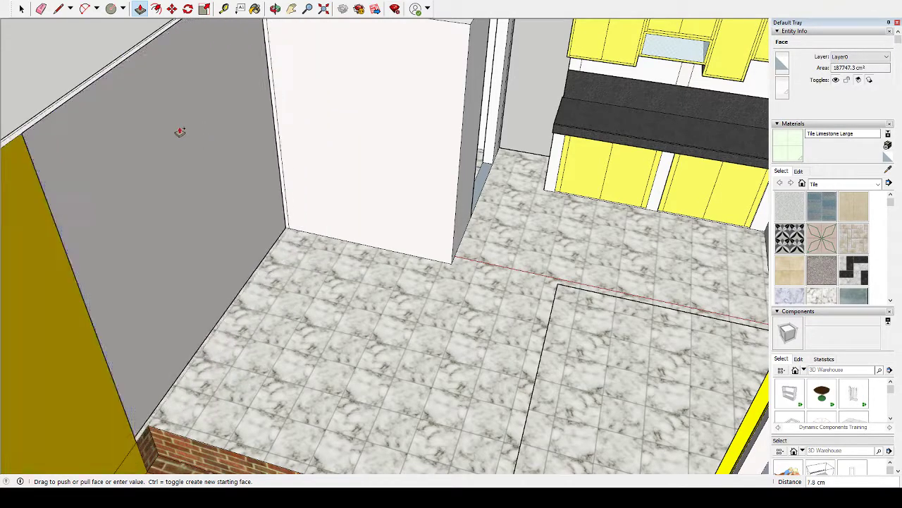
key("Escape")
scroll(174, 258, "down", 2)
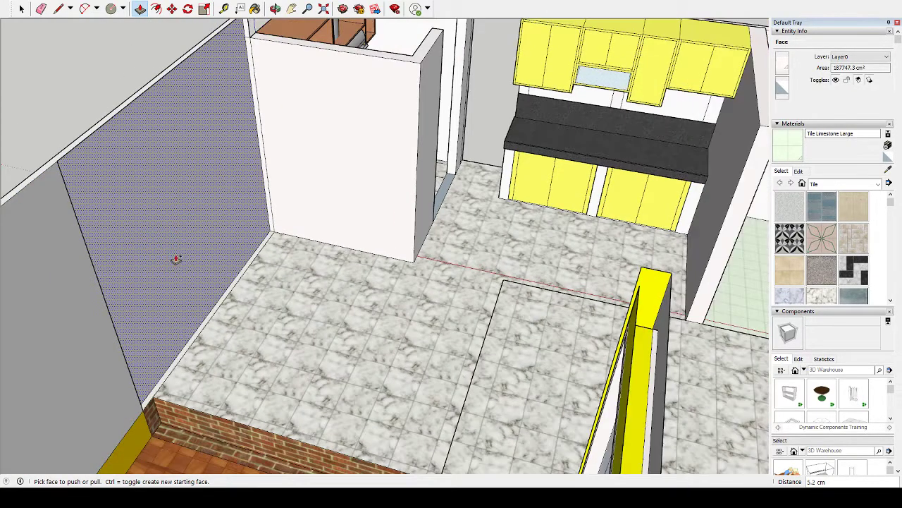
left_click_drag(95, 208, 75, 148)
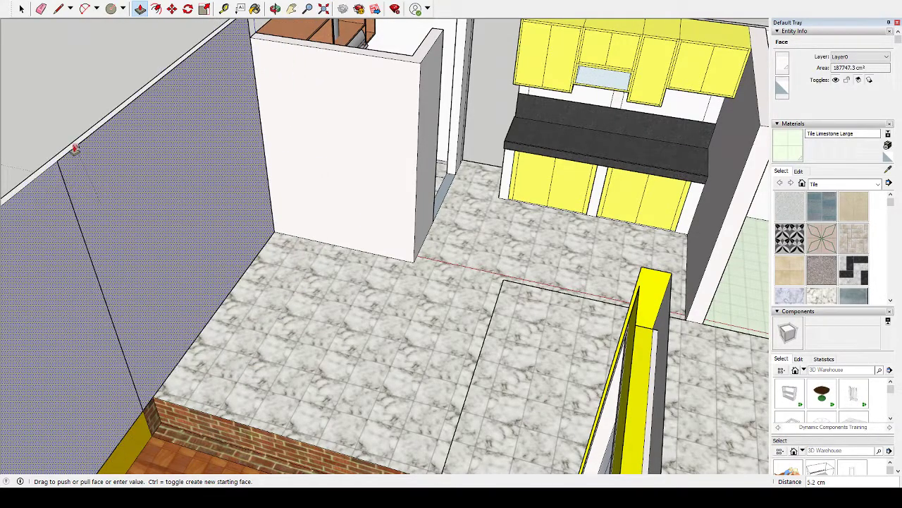
key("Escape")
Push the grey wall face 5.2 cm, then push the adjoining wall face to match
scroll(169, 286, "down", 2)
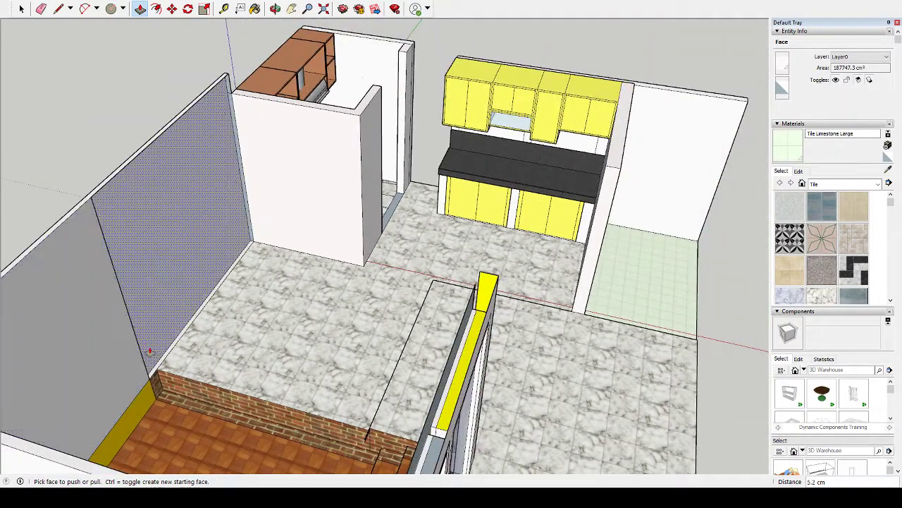
left_click(149, 348)
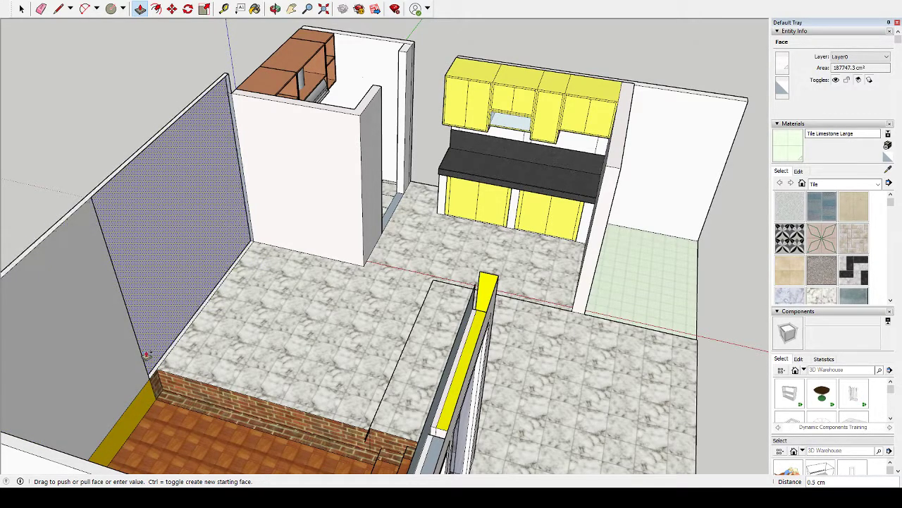
left_click(140, 356)
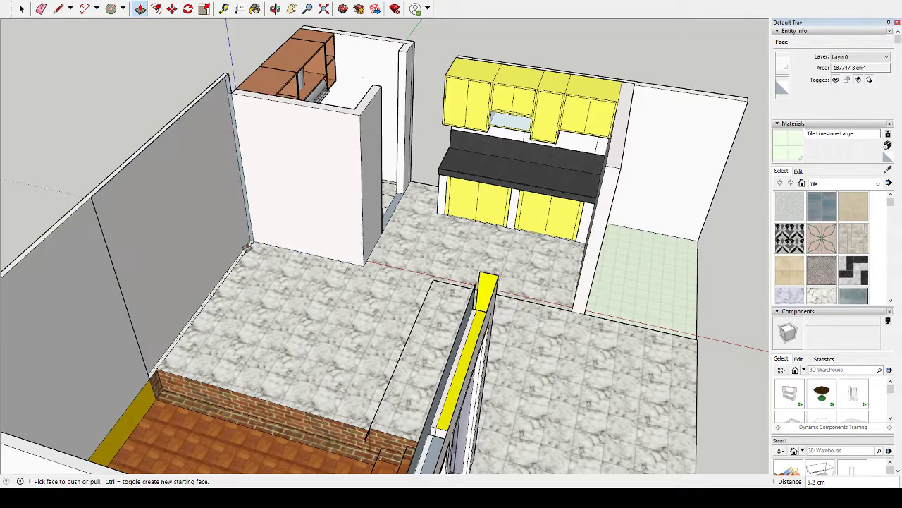
left_click(243, 199)
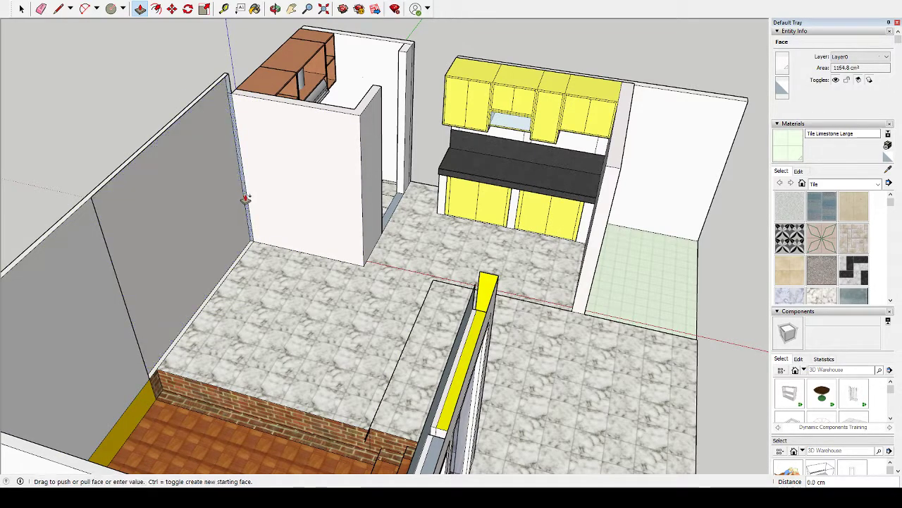
left_click(136, 305)
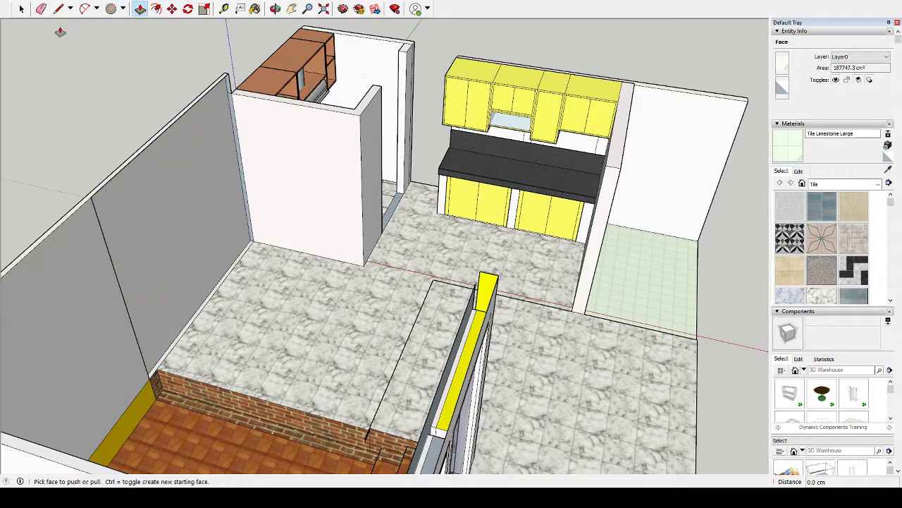
key("space")
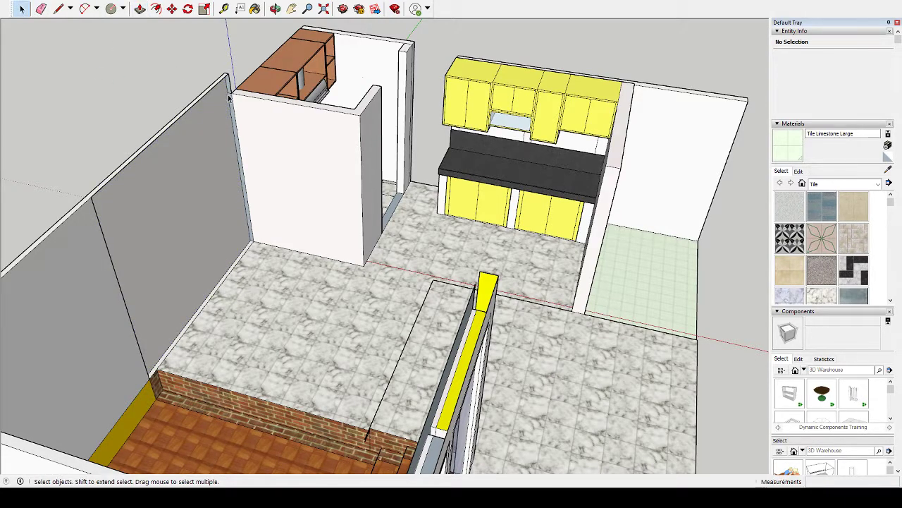
Delete the 224 cm vertical wall edge, then undo to restore the left wall corner
left_click(229, 99)
scroll(265, 258, "up", 3)
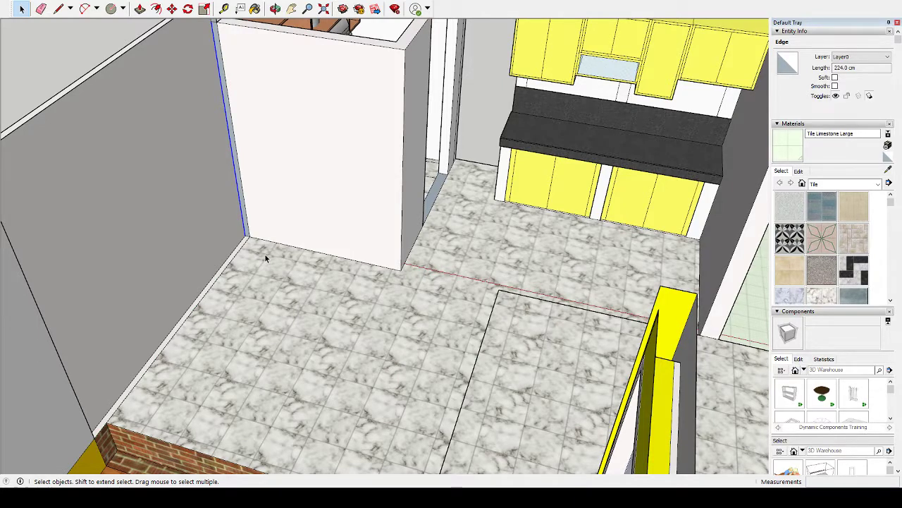
key("Delete")
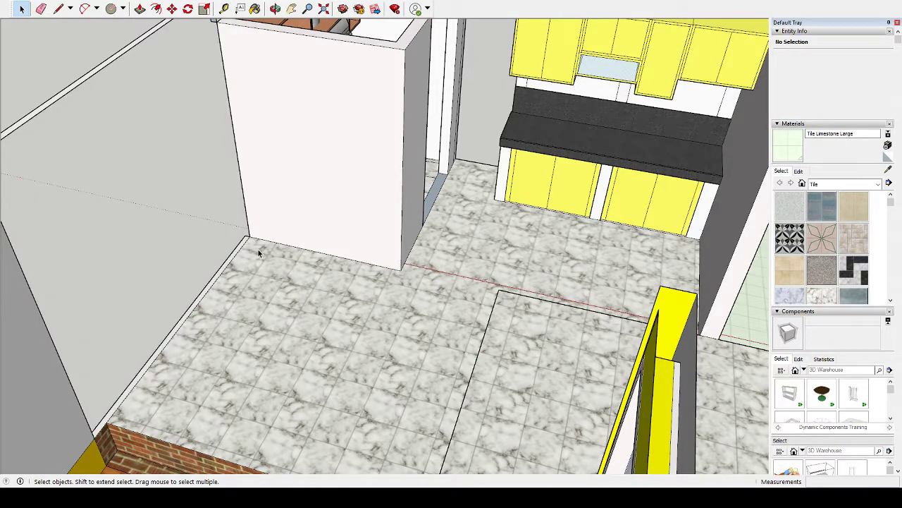
key("ctrl+z")
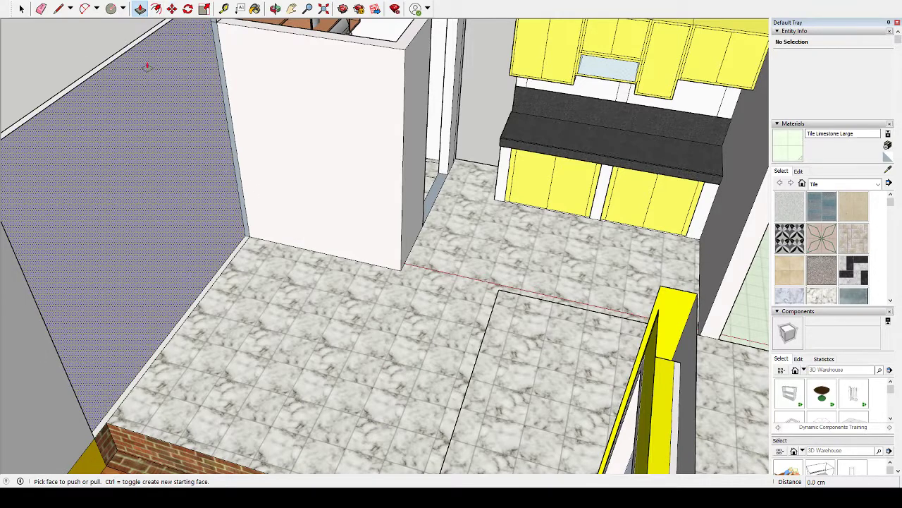
Push the left wall face 255 cm outward with Push/Pull
left_click(213, 25)
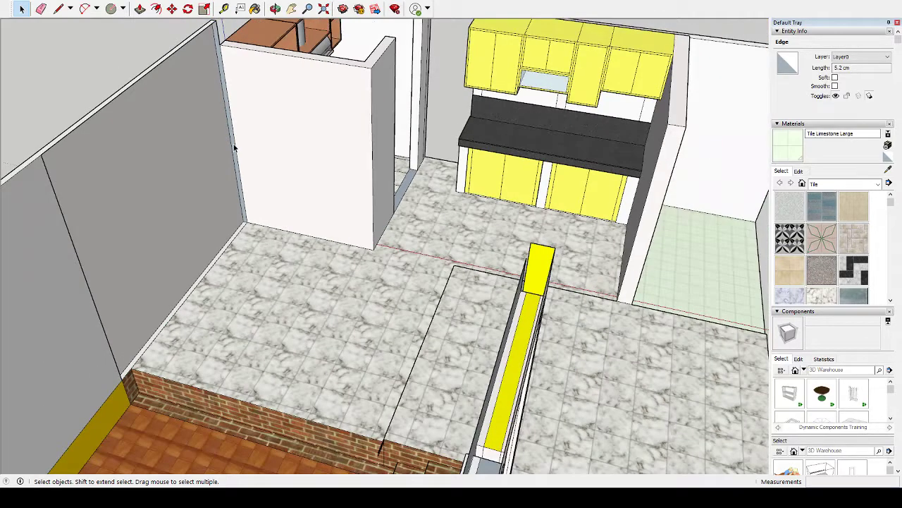
left_click(139, 10)
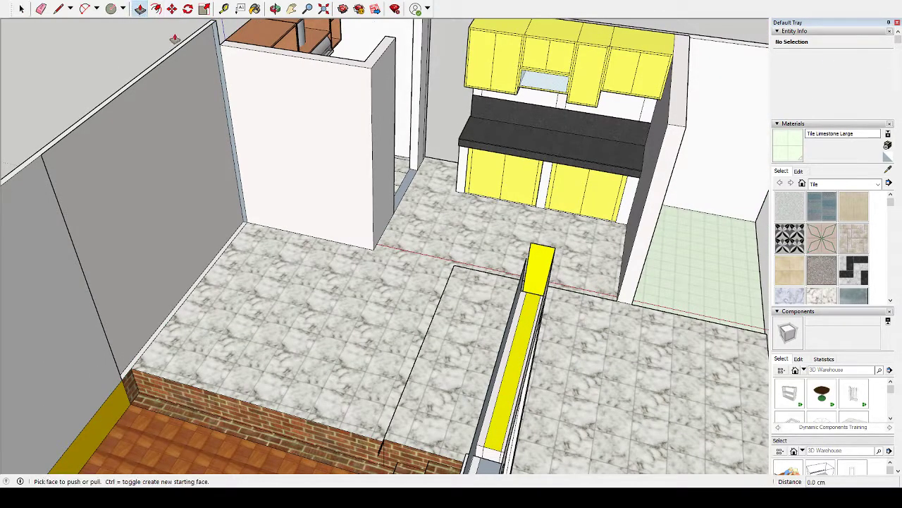
left_click_drag(73, 175, 53, 195)
scroll(124, 216, "down", 2)
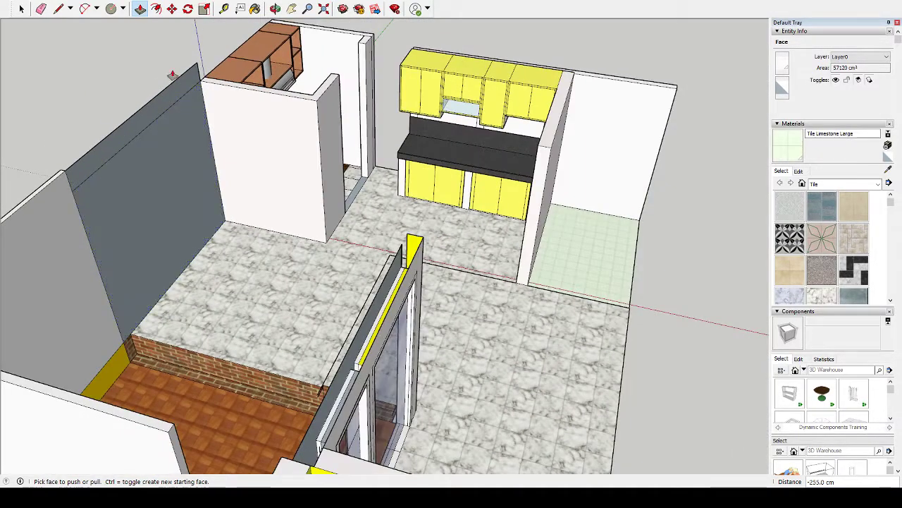
left_click(275, 9)
mouse_move(232, 141)
left_mouse_down()
mouse_move(189, 185)
mouse_move(292, 155)
mouse_move(249, 208)
mouse_move(236, 195)
mouse_move(288, 195)
mouse_move(251, 210)
left_mouse_up()
scroll(252, 207, "up", 3)
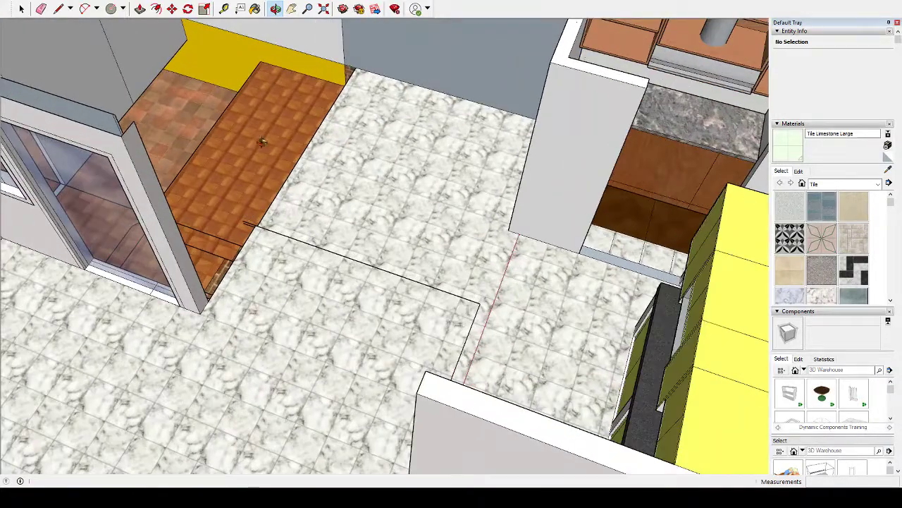
Orbit to the kitchen corner and cancel an unfinished line at the yellow wall corner
left_click(291, 8)
left_click_drag(383, 137, 365, 262)
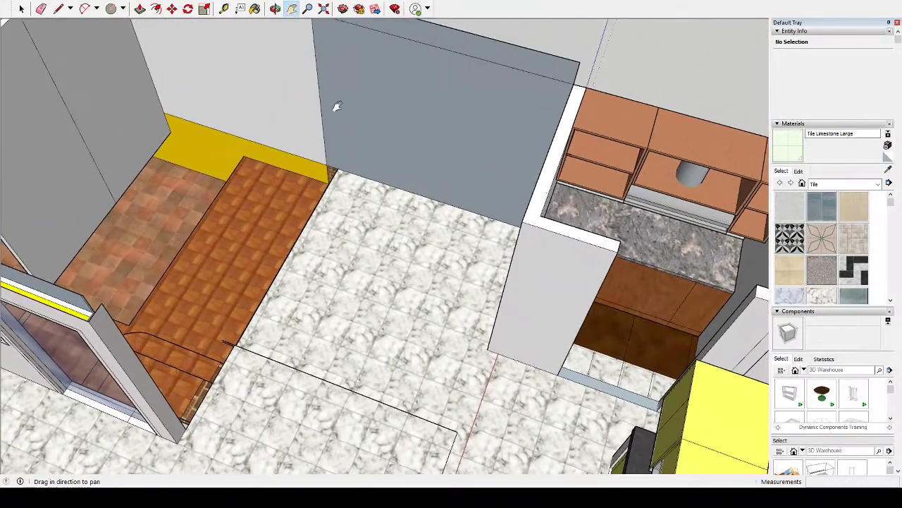
left_click(275, 8)
mouse_move(305, 98)
left_mouse_down()
mouse_move(134, 64)
mouse_move(217, 82)
left_mouse_up()
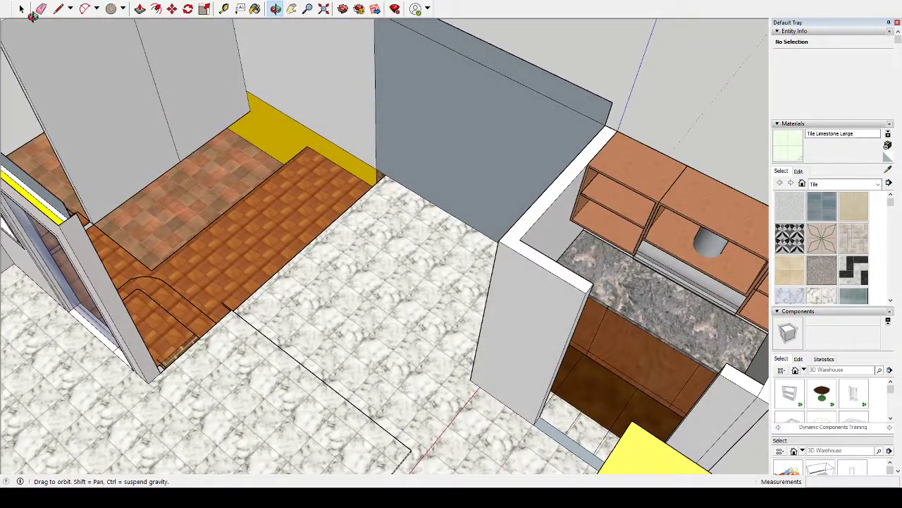
left_click(59, 9)
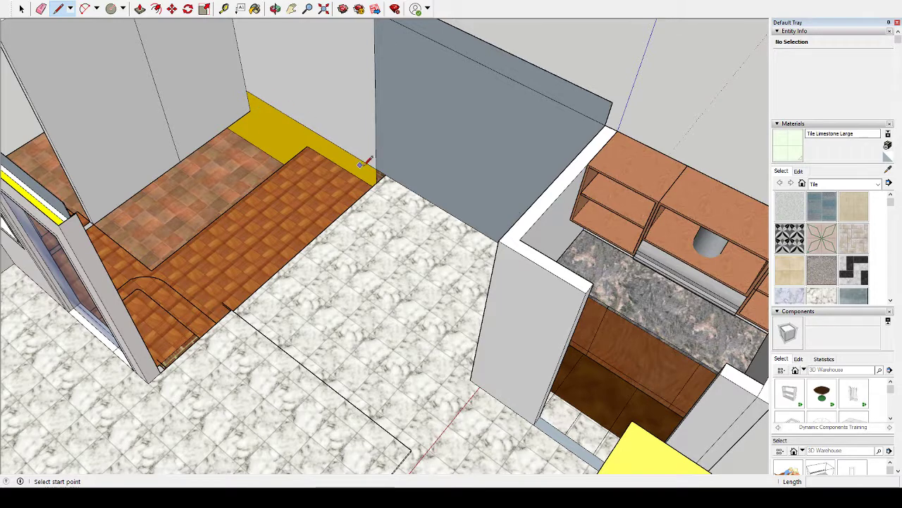
left_click(386, 174)
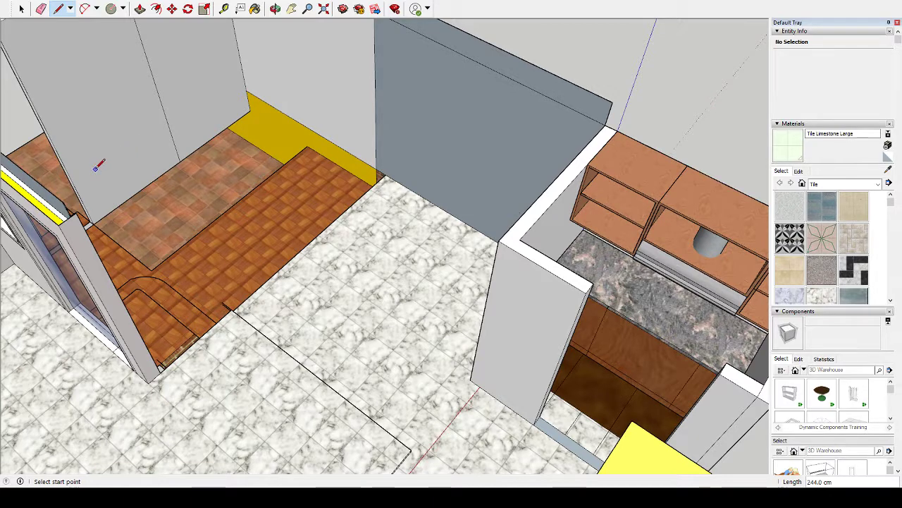
left_click(72, 182)
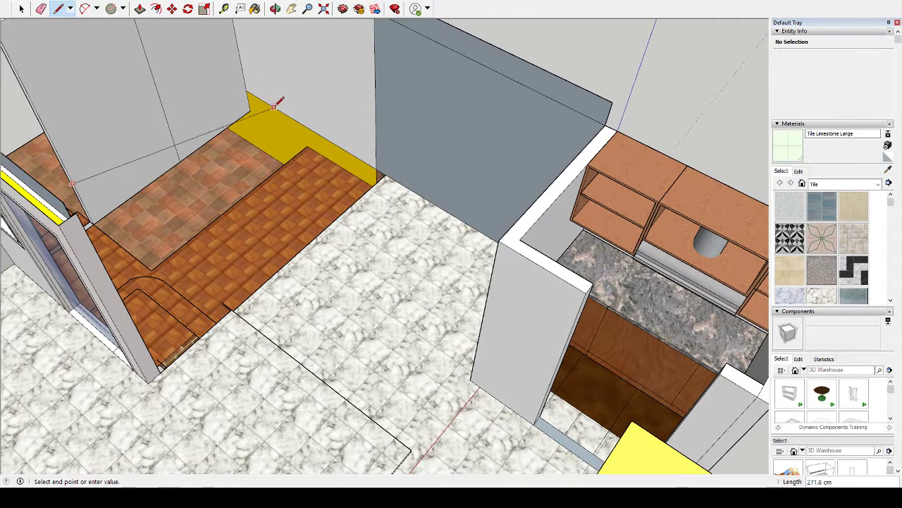
key("Escape")
Zoom in and centre the view on the yellow wall corner
scroll(386, 173, "up", 2)
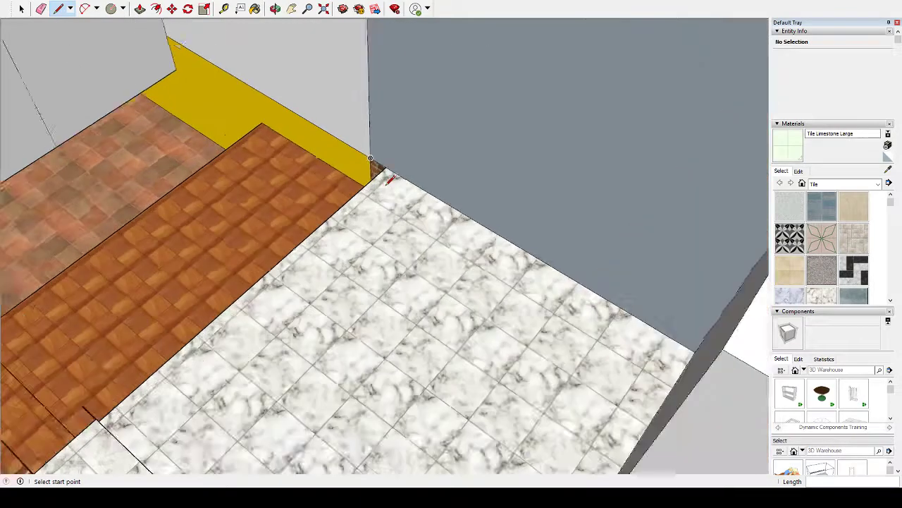
scroll(386, 173, "up", 2)
scroll(386, 172, "up", 1)
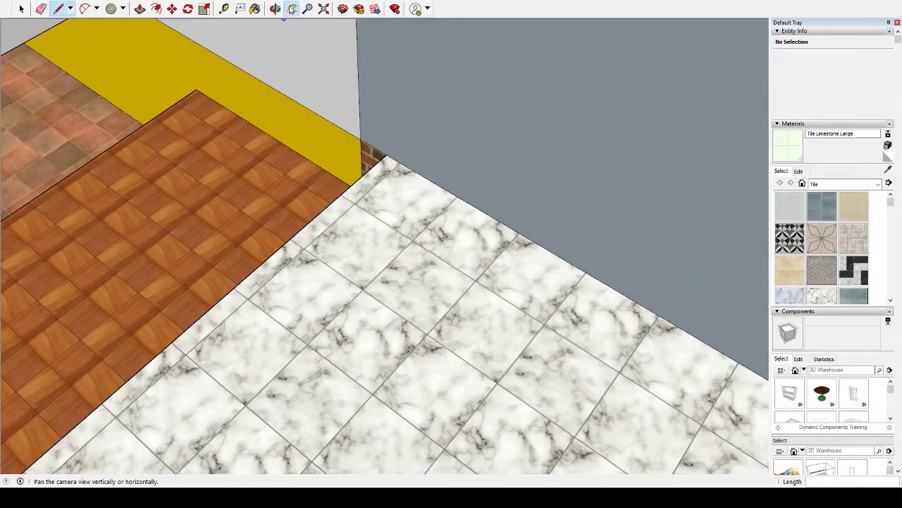
left_click(291, 8)
mouse_move(332, 176)
left_mouse_down()
mouse_move(413, 250)
mouse_move(395, 194)
left_mouse_up()
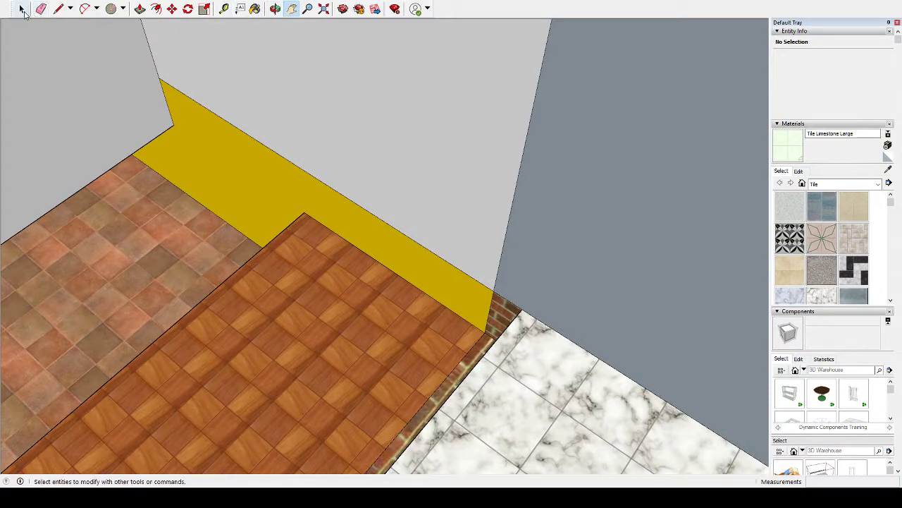
Push the low brick wall's top down to floor level
left_click(21, 9)
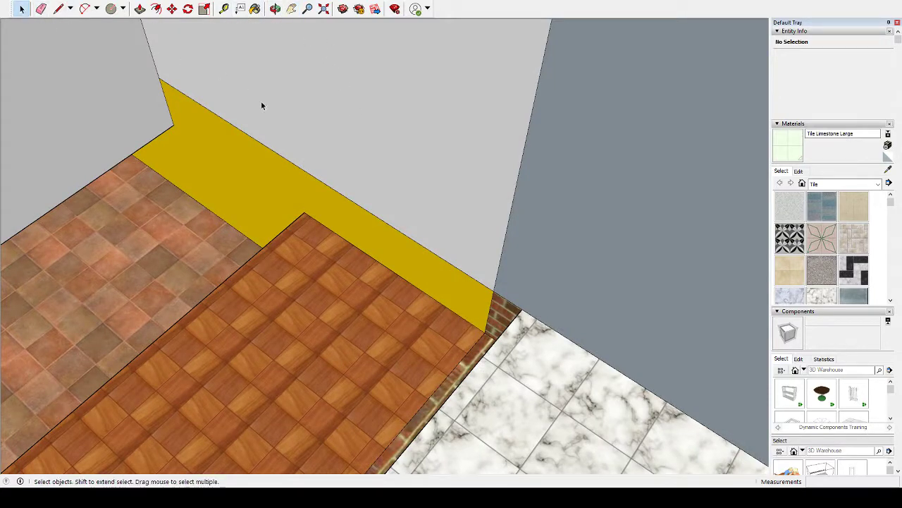
left_click(274, 8)
mouse_move(317, 141)
left_mouse_down()
mouse_move(605, 167)
mouse_move(624, 134)
mouse_move(610, 133)
left_mouse_up()
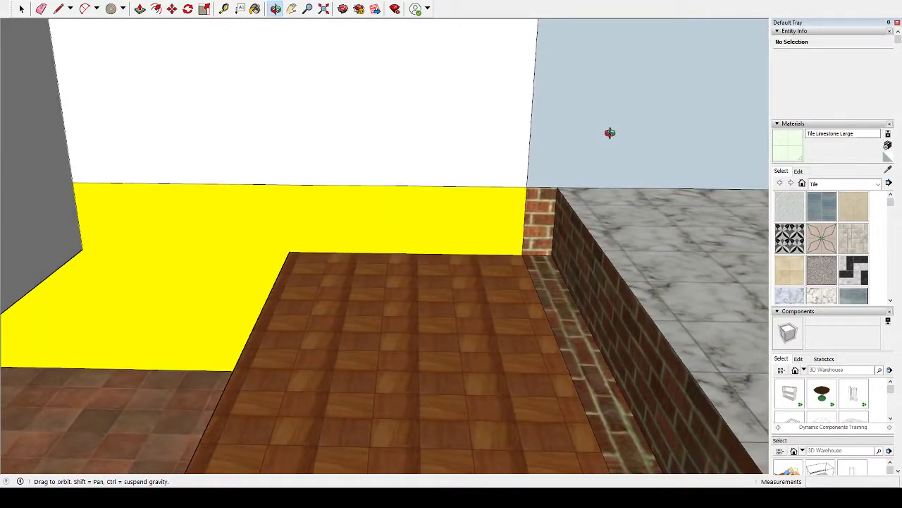
left_click(140, 10)
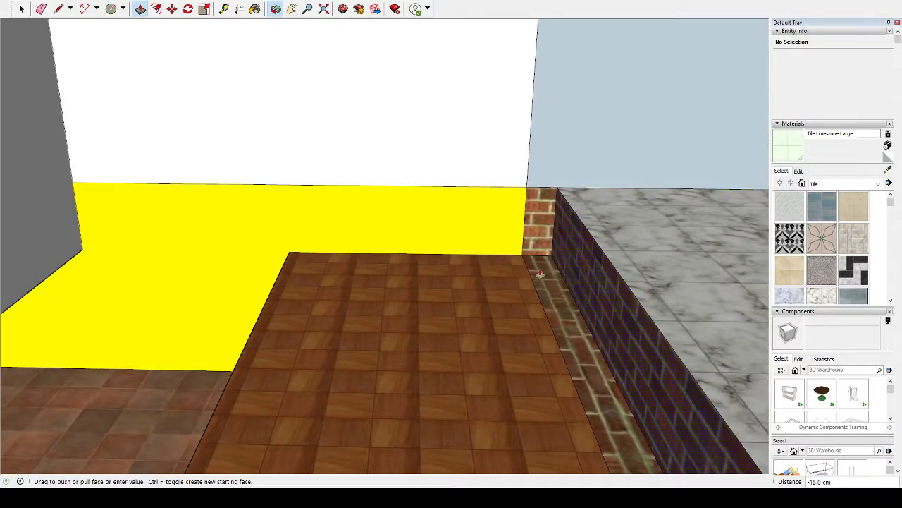
left_click_drag(539, 273, 547, 272)
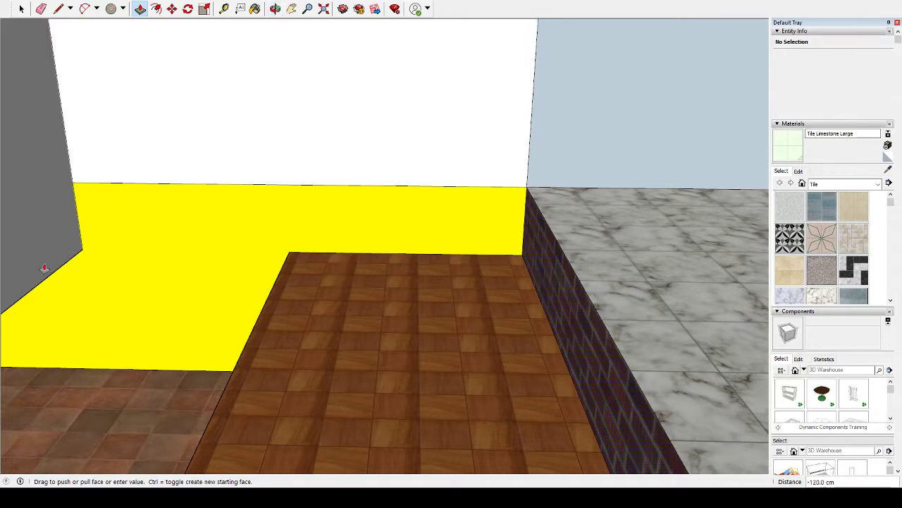
Extend the floor 109 cm over the brick step to the wall, then view the whole house
left_click(275, 8)
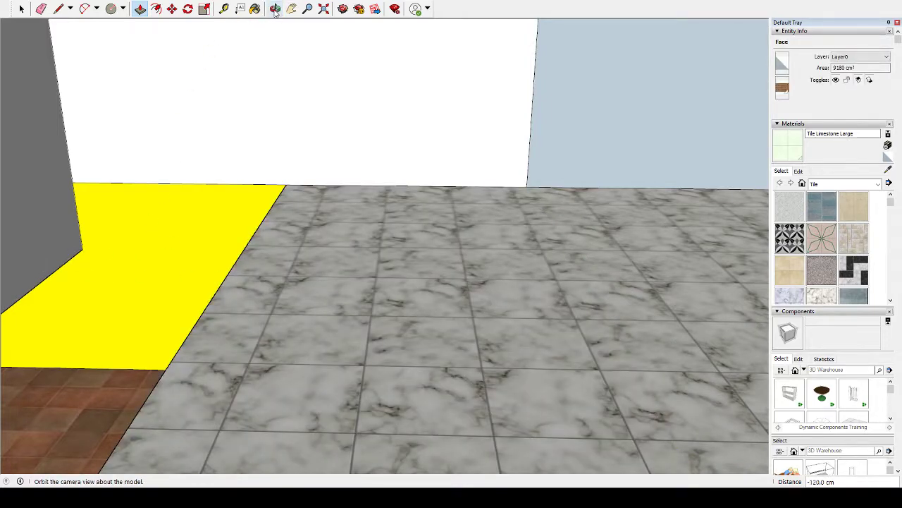
mouse_move(366, 211)
left_mouse_down()
mouse_move(402, 177)
mouse_move(406, 156)
mouse_move(265, 124)
left_mouse_up()
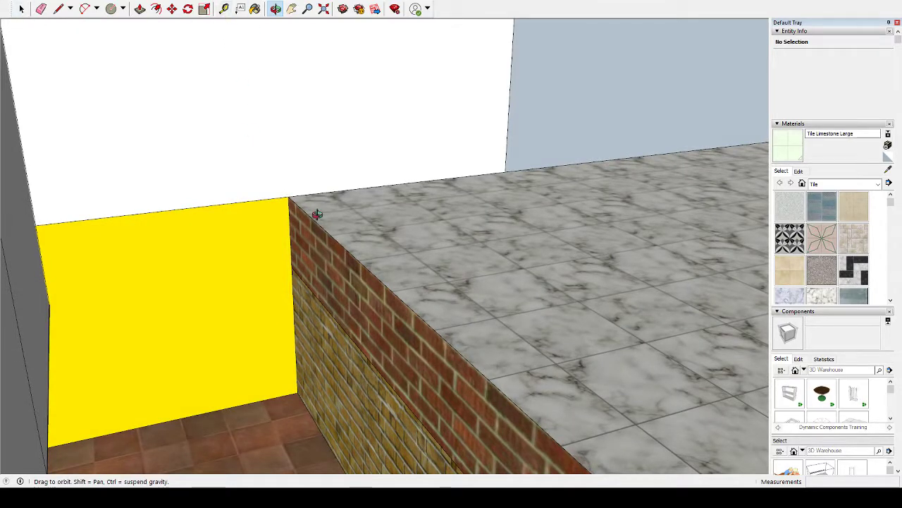
left_click(140, 10)
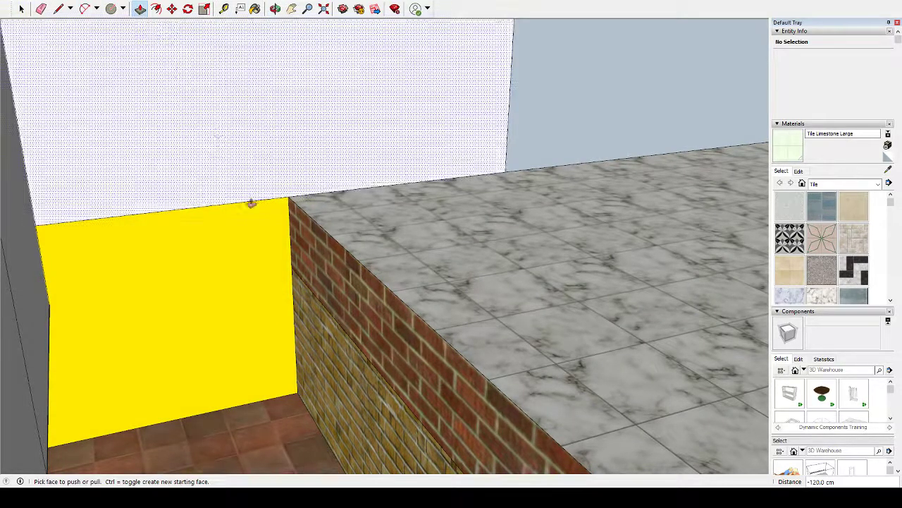
mouse_move(320, 269)
left_mouse_down()
mouse_move(171, 263)
mouse_move(31, 283)
left_mouse_up()
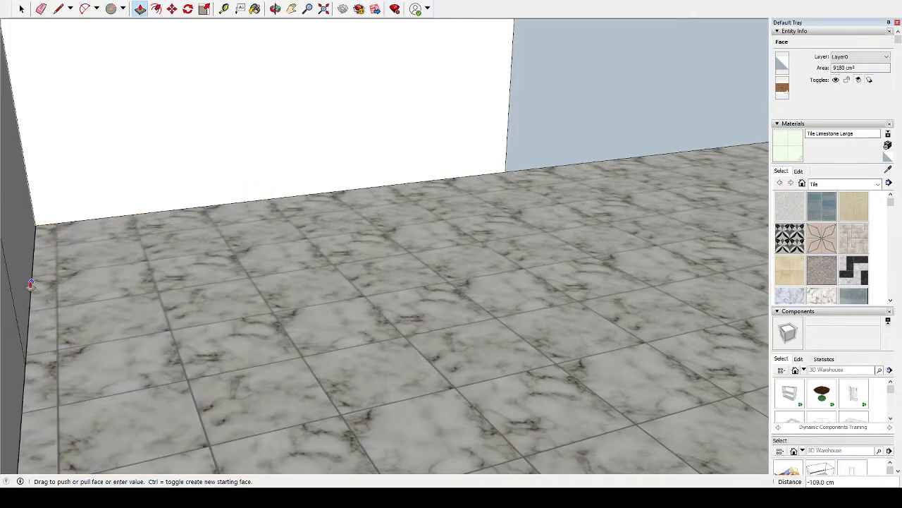
scroll(151, 308, "up", 5)
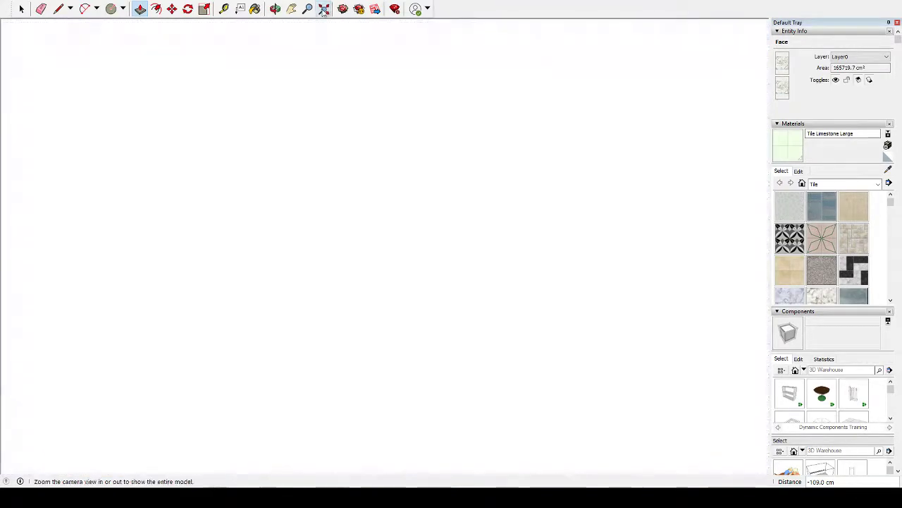
left_click(323, 9)
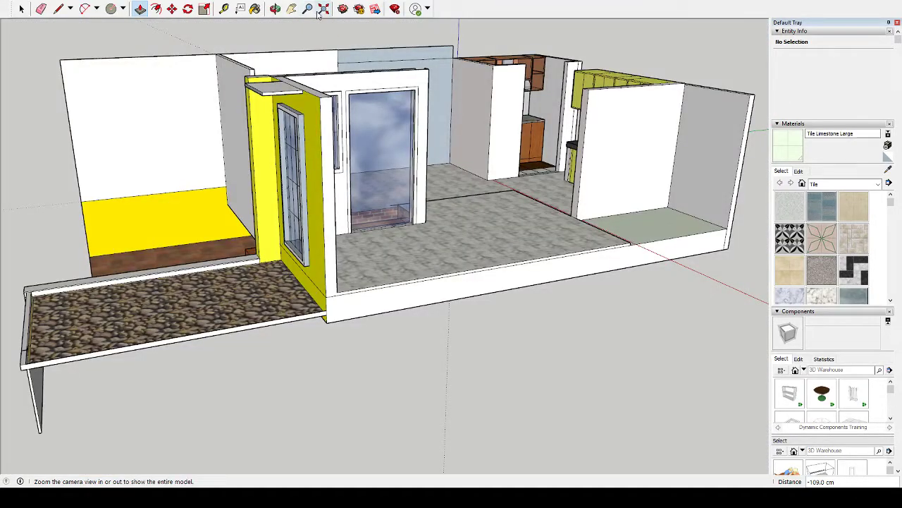
Push the floor platform's brick side 9 cm and the brick ledge face in 4 cm
left_click(291, 9)
left_click_drag(353, 105, 296, 326)
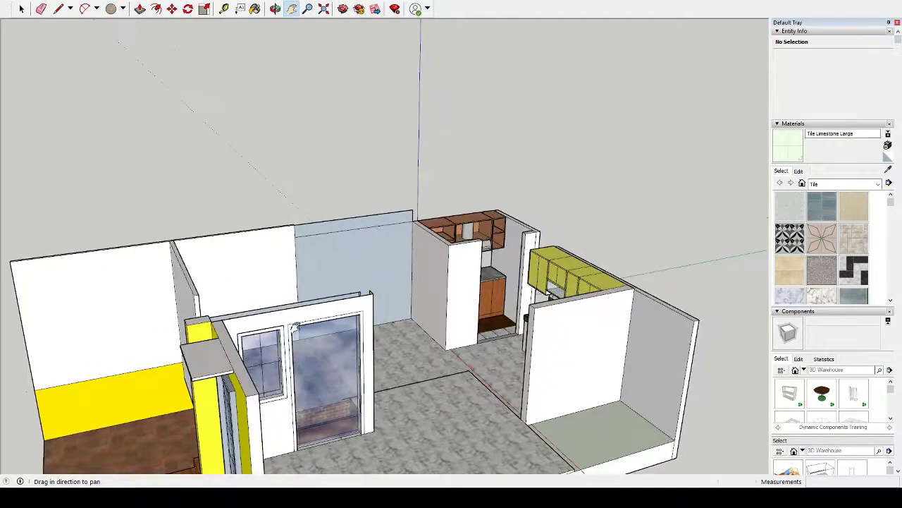
left_click(275, 9)
mouse_move(268, 91)
left_mouse_down()
mouse_move(61, 242)
mouse_move(296, 270)
mouse_move(182, 305)
mouse_move(355, 256)
mouse_move(355, 288)
left_mouse_up()
scroll(355, 288, "up", 3)
scroll(344, 288, "up", 5)
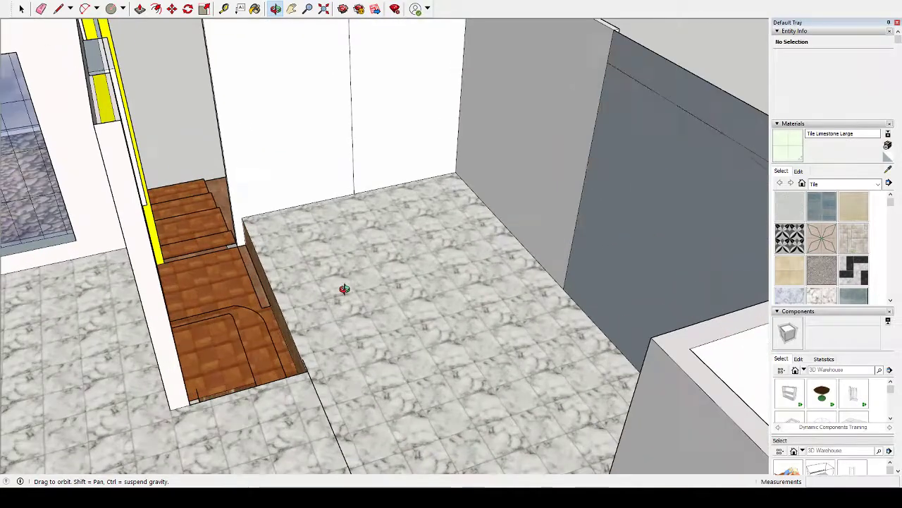
left_click(292, 8)
left_click_drag(354, 219, 383, 202)
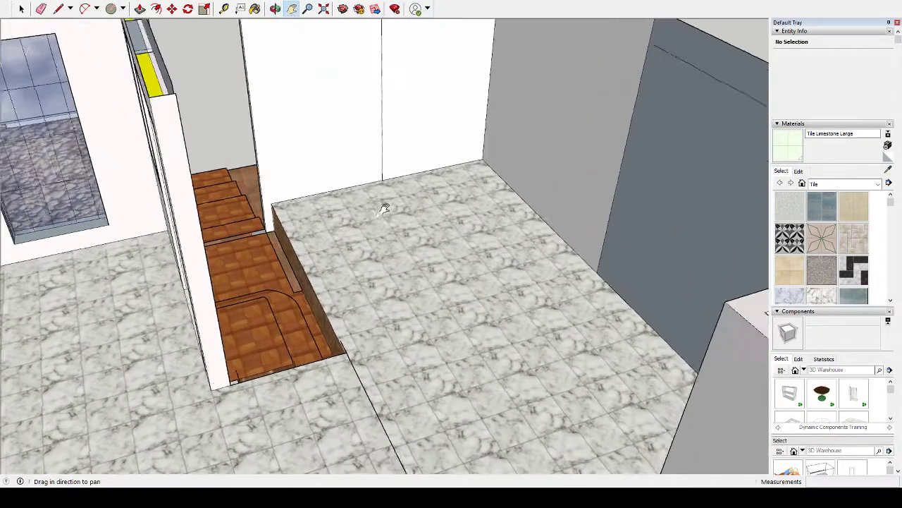
scroll(413, 256, "up", 2)
scroll(415, 255, "up", 2)
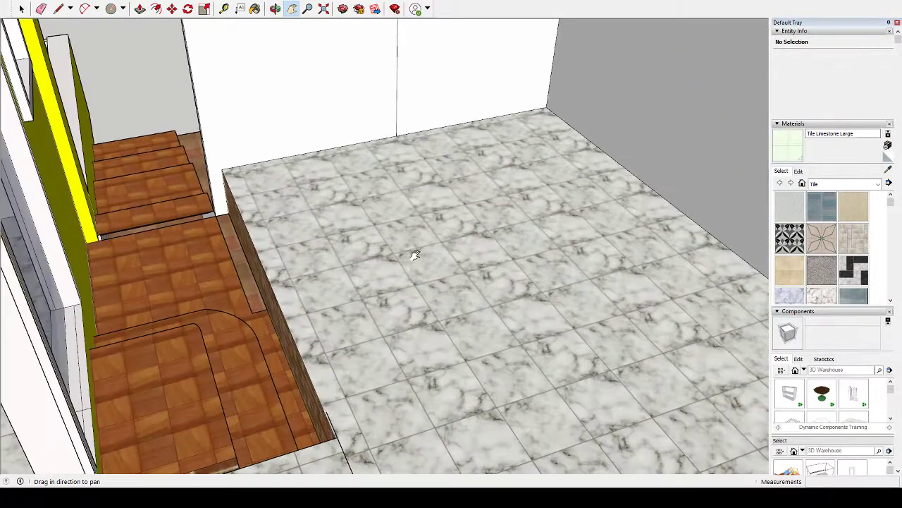
left_click(275, 8)
mouse_move(317, 137)
left_mouse_down()
mouse_move(323, 92)
mouse_move(279, 84)
left_mouse_up()
left_click(140, 9)
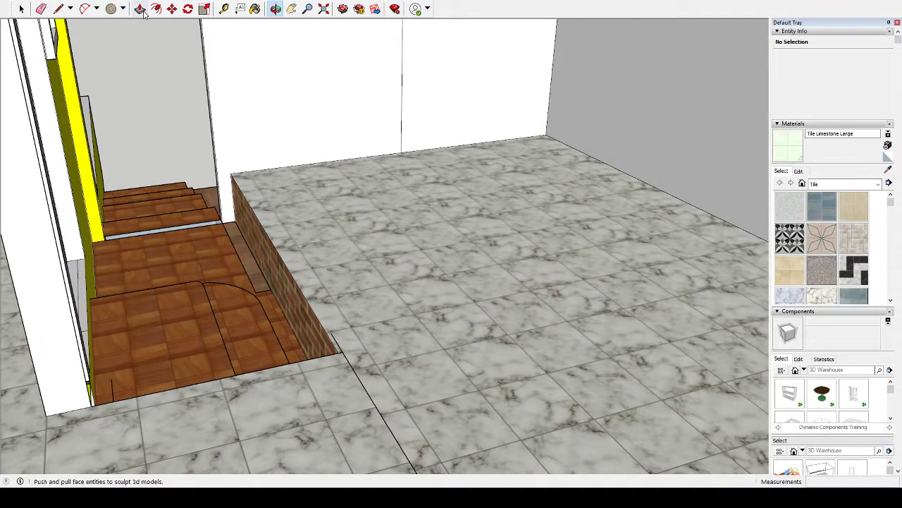
left_click(244, 233)
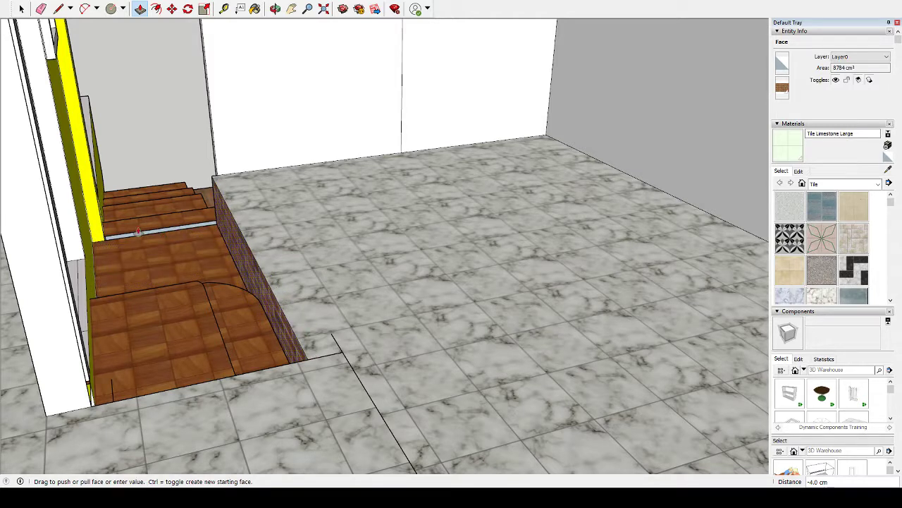
left_click(210, 225)
Adjust the brick side face, then pull it 86.6 cm across the wooden ledges
left_click(224, 219)
left_click(191, 250)
left_click(234, 226)
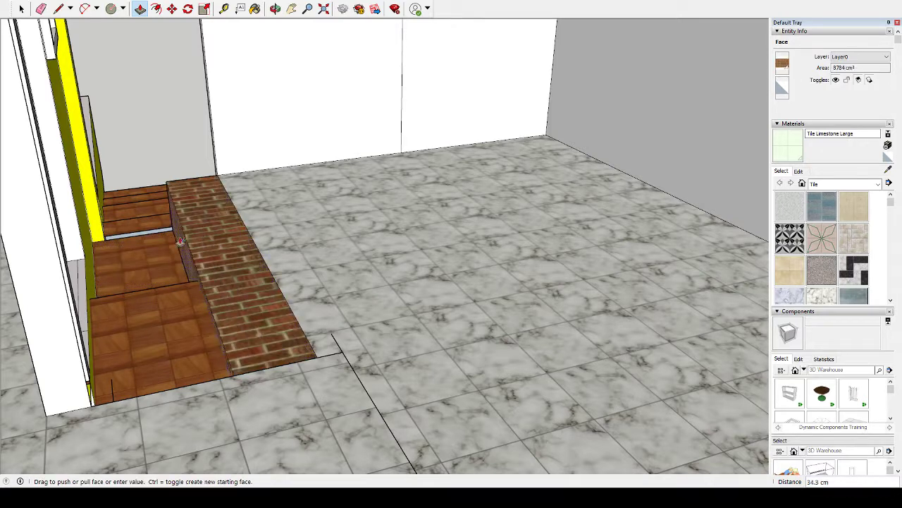
left_click(75, 212)
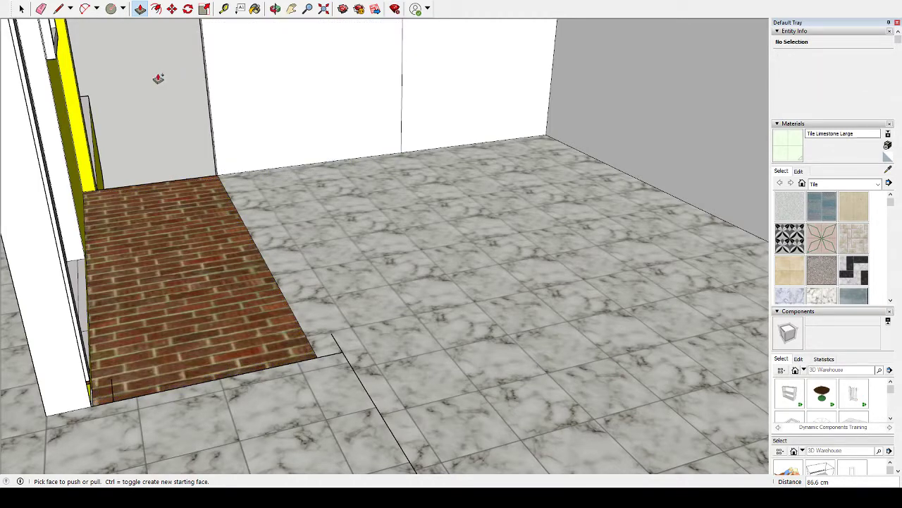
Paint the brick patch with Marble Carrara Gold Floor Tile
left_click(255, 9)
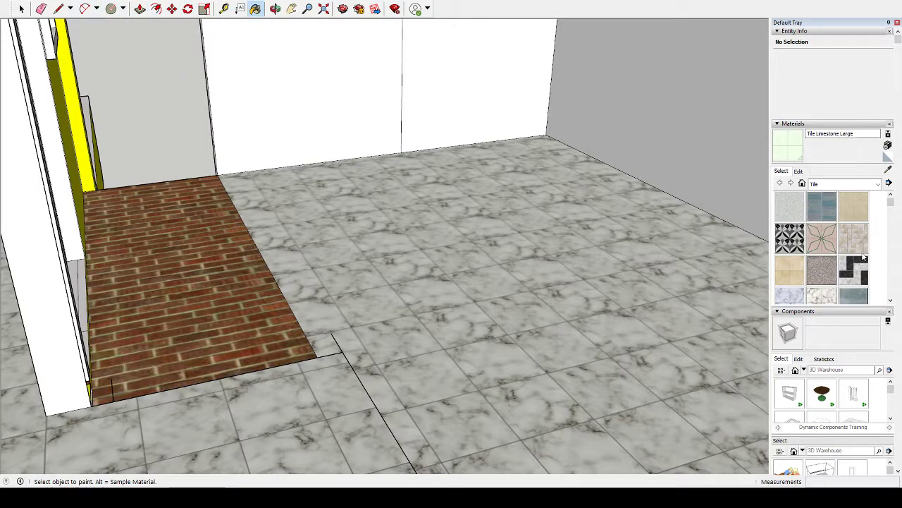
left_click(826, 293)
left_click(242, 260)
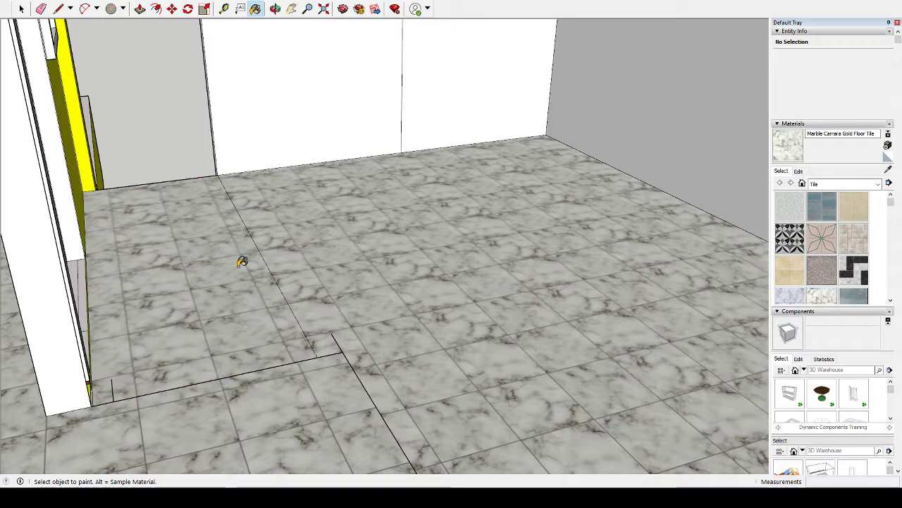
Select the long floor seam edge and front floor edges to check the patch
left_click(21, 9)
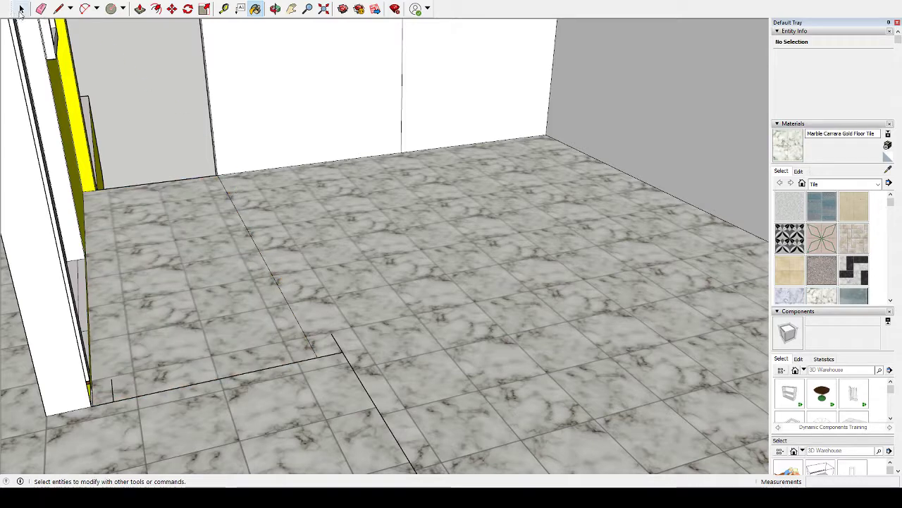
left_click(244, 223)
left_click(288, 364)
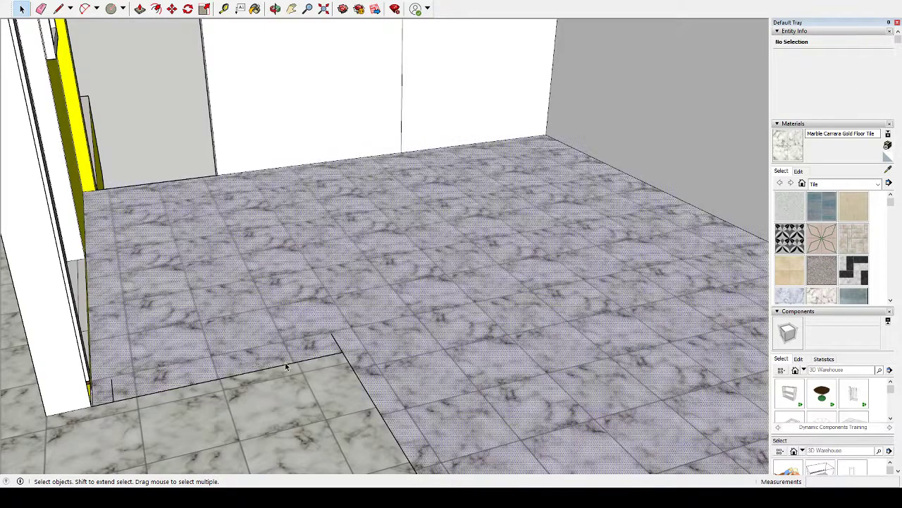
left_click(335, 359)
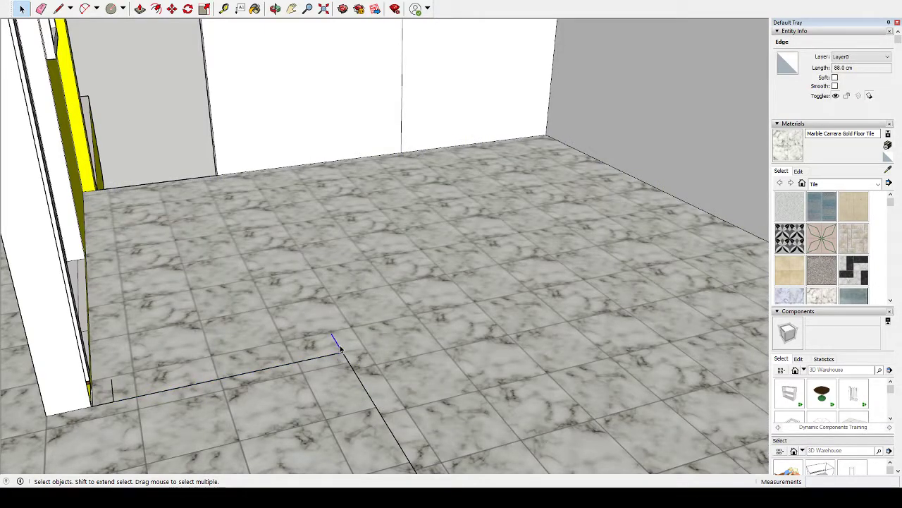
scroll(335, 344, "down", 2)
scroll(336, 344, "down", 2)
scroll(336, 344, "down", 2)
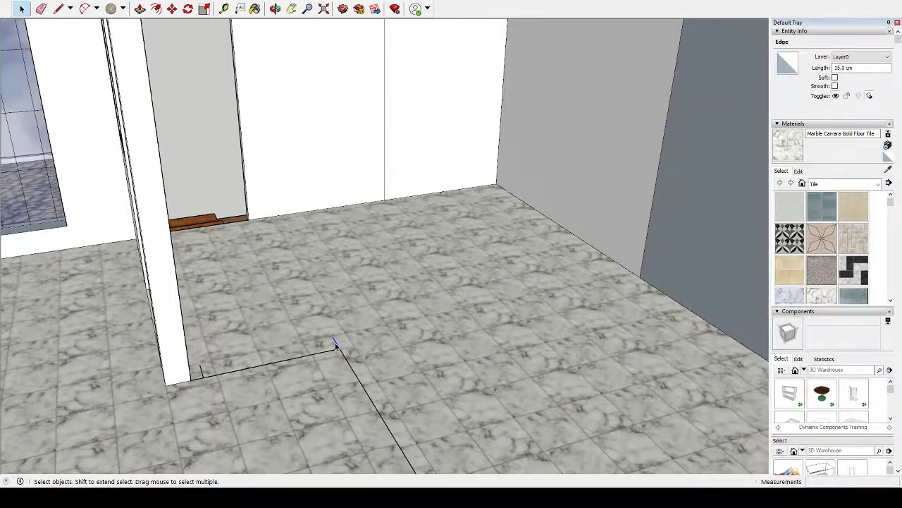
scroll(336, 344, "down", 2)
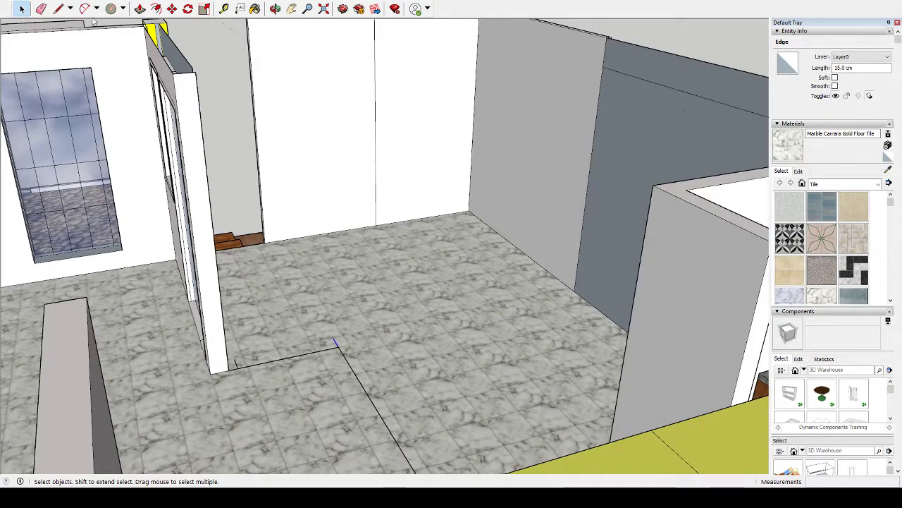
Draw lines along the floor edge to close a thin strip beside the doorway wall
left_click(58, 8)
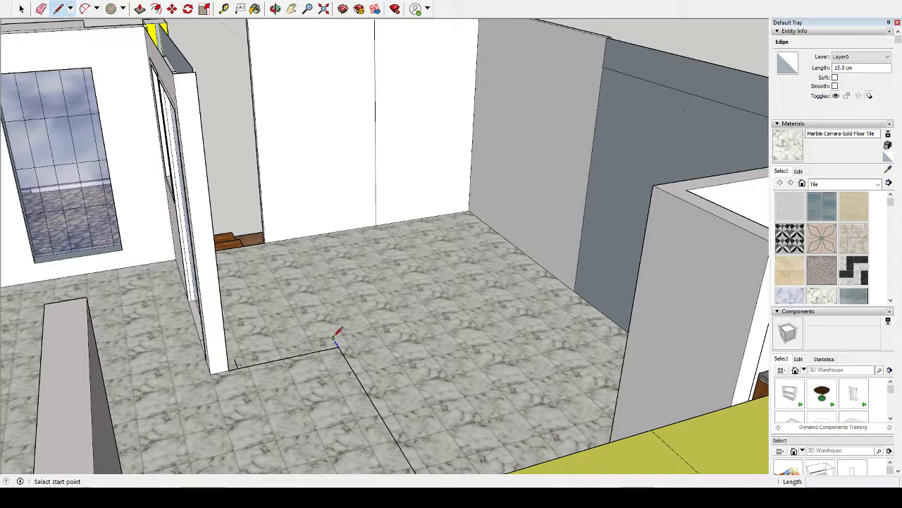
left_click(334, 339)
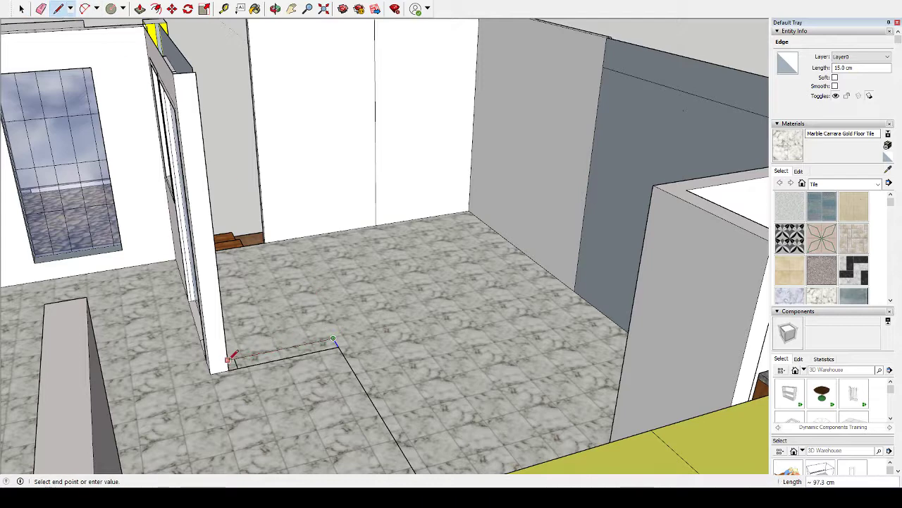
left_click(234, 358)
scroll(282, 346, "up", 2)
scroll(282, 346, "up", 2)
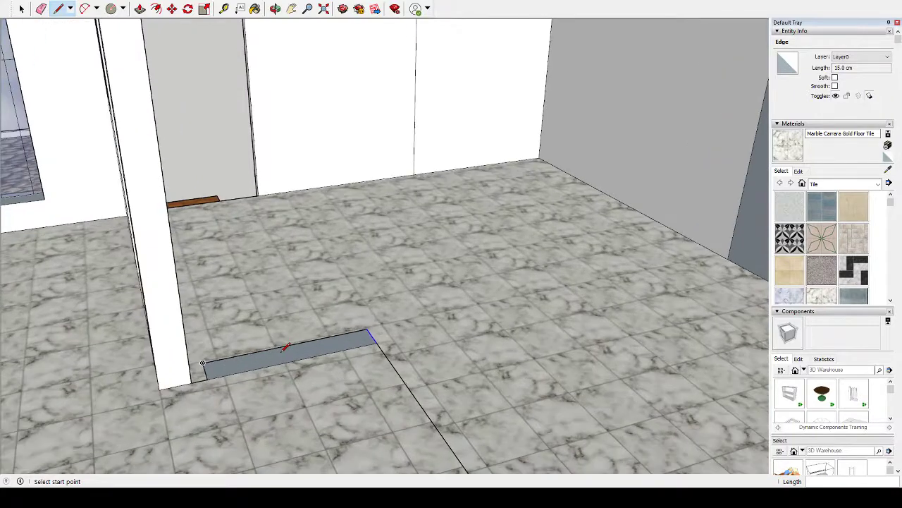
scroll(282, 349, "up", 2)
scroll(284, 347, "up", 2)
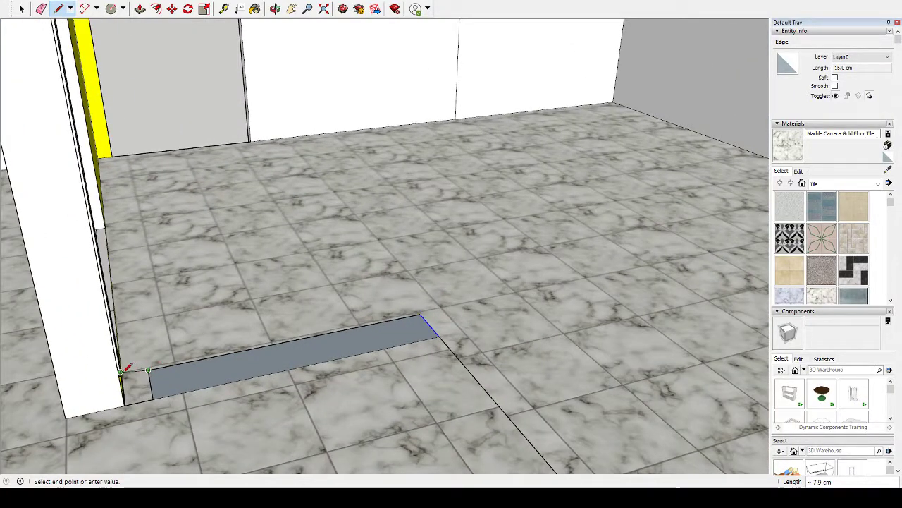
left_click(121, 374)
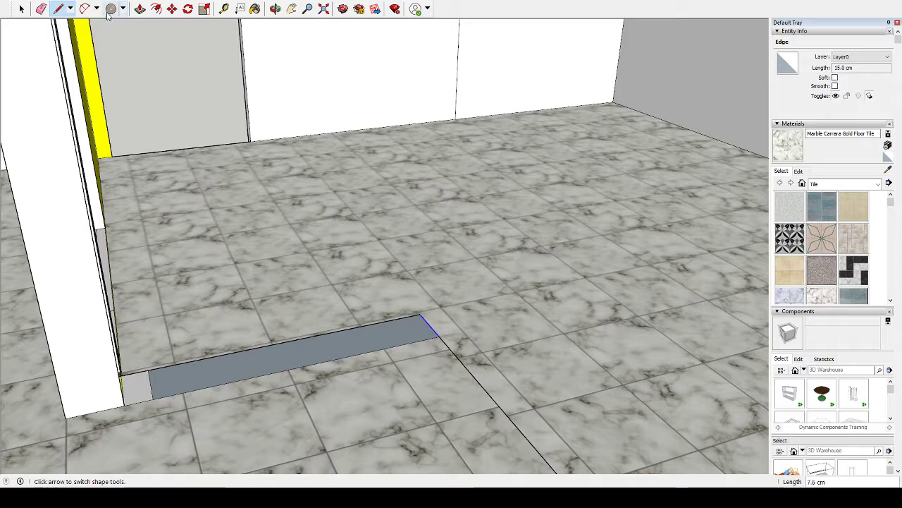
scroll(206, 203, "up", 3)
scroll(203, 208, "up", 2)
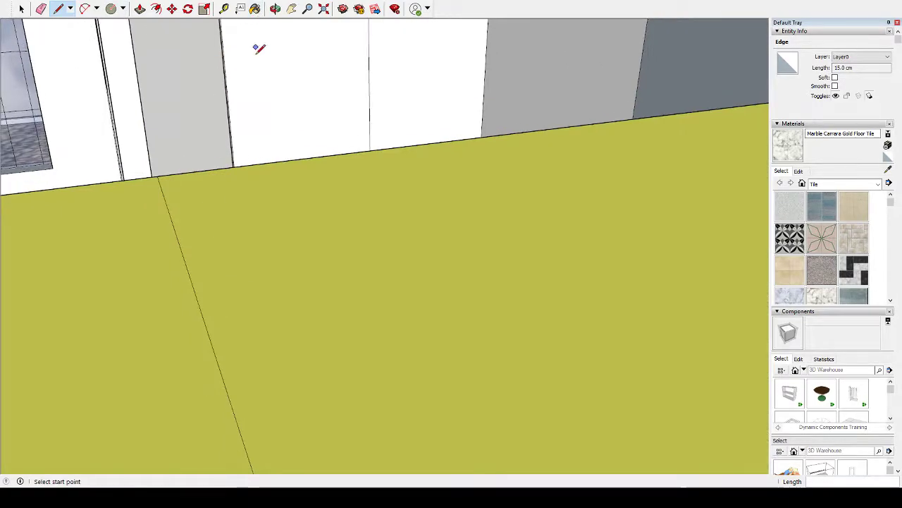
scroll(259, 48, "down", 5)
Push/Pull the floor strip up 233.3 cm into a partition wall
left_click(292, 8)
left_click_drag(302, 117, 321, 164)
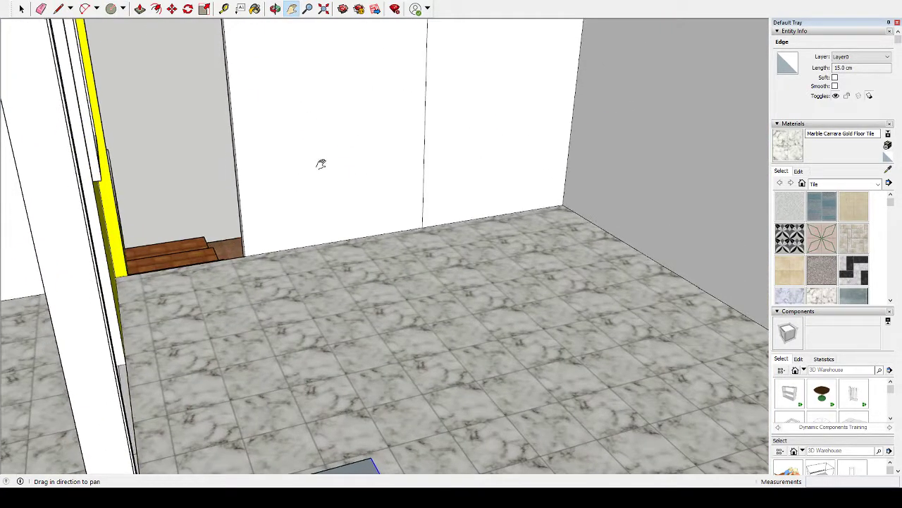
scroll(320, 163, "down", 2)
scroll(298, 95, "down", 2)
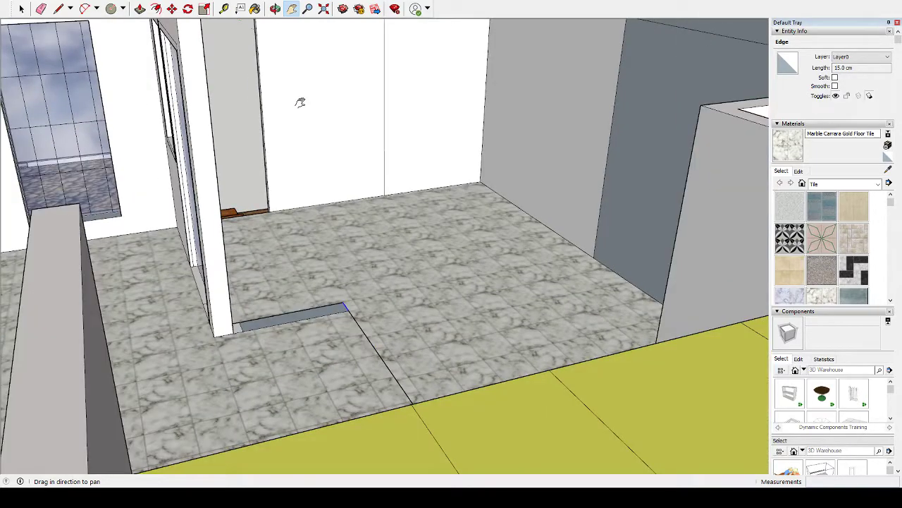
left_click_drag(283, 64, 292, 129)
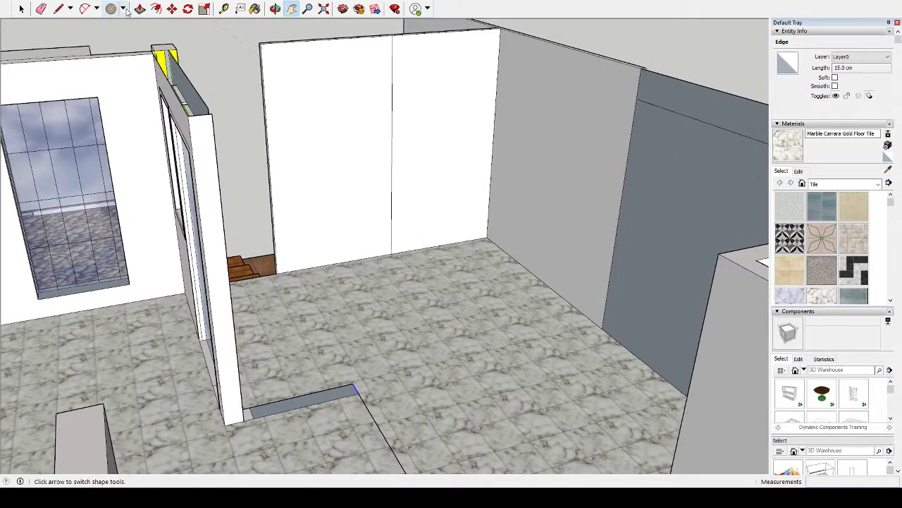
left_click(141, 11)
mouse_move(299, 400)
left_mouse_down()
mouse_move(210, 127)
mouse_move(224, 140)
mouse_move(200, 153)
left_mouse_up()
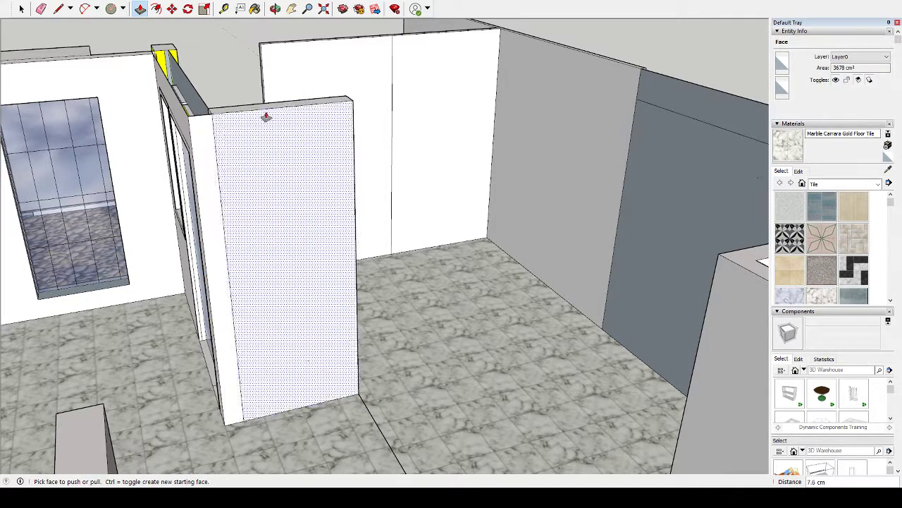
From the house exterior, push/pull the recessed brick base face out to the wall line
left_click(275, 8)
mouse_move(296, 170)
left_mouse_down()
mouse_move(307, 205)
mouse_move(536, 199)
mouse_move(429, 258)
mouse_move(597, 225)
mouse_move(669, 185)
mouse_move(581, 292)
mouse_move(600, 366)
mouse_move(603, 296)
mouse_move(576, 234)
mouse_move(578, 261)
mouse_move(274, 172)
left_mouse_up()
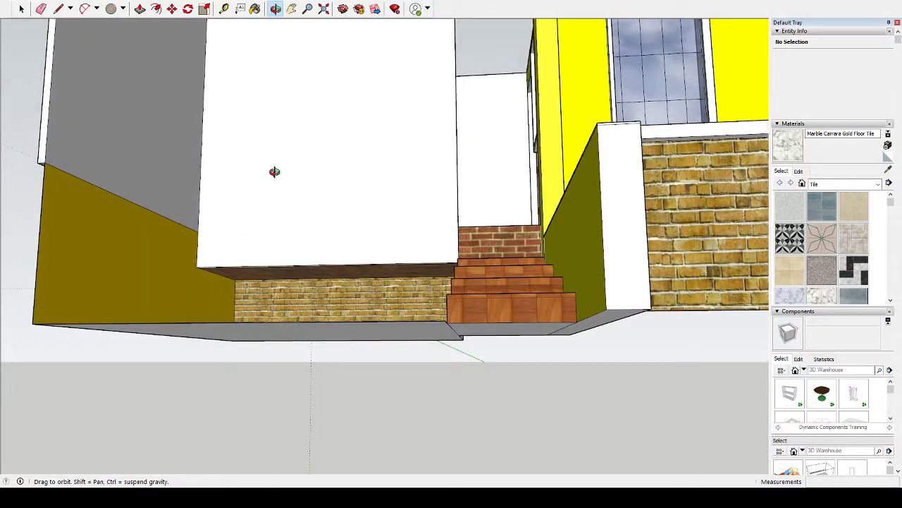
left_click(140, 8)
left_click(282, 291)
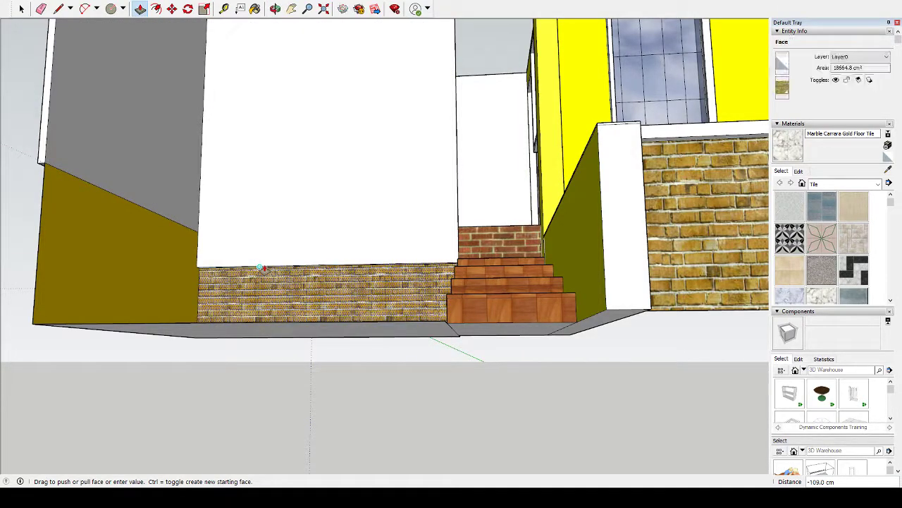
Orbit up to a high overhead view of the house interior
middle_click_drag(261, 211, 267, 84)
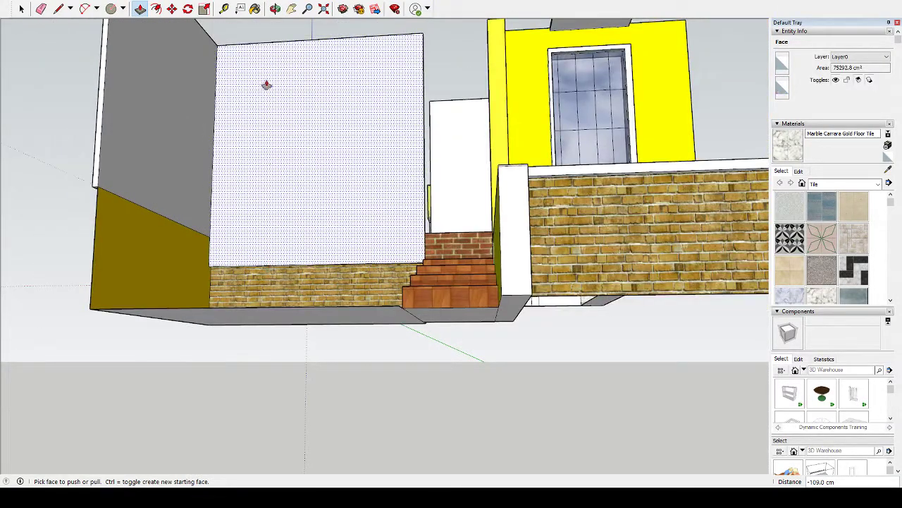
left_click(276, 8)
mouse_move(280, 176)
left_mouse_down()
mouse_move(282, 205)
mouse_move(338, 258)
mouse_move(328, 266)
mouse_move(370, 292)
mouse_move(211, 268)
mouse_move(276, 248)
mouse_move(324, 246)
mouse_move(328, 236)
left_mouse_up()
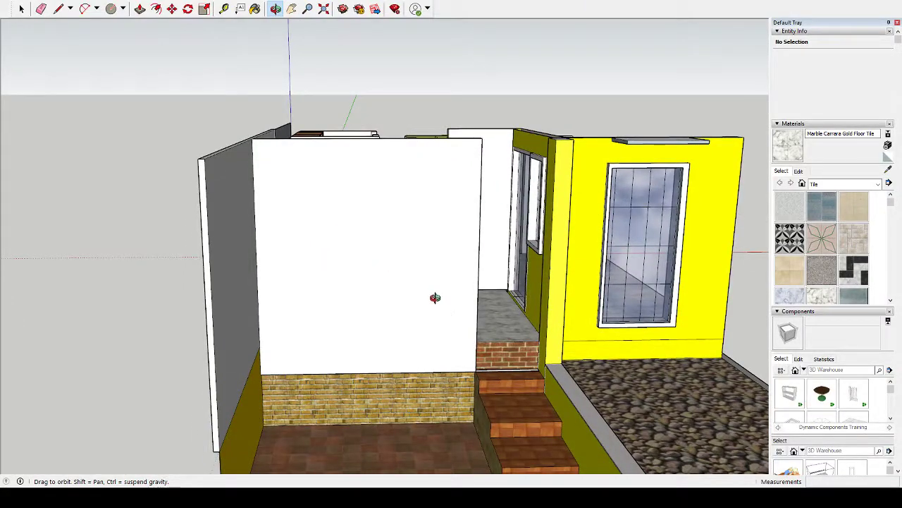
mouse_move(486, 299)
left_mouse_down()
mouse_move(479, 348)
mouse_move(427, 373)
mouse_move(368, 457)
mouse_move(423, 352)
mouse_move(402, 409)
mouse_move(304, 439)
mouse_move(155, 421)
mouse_move(139, 398)
left_mouse_up()
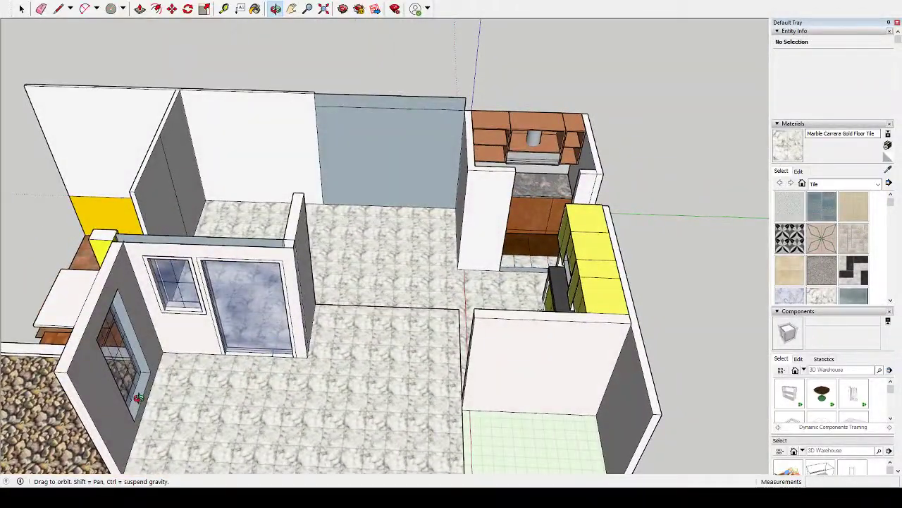